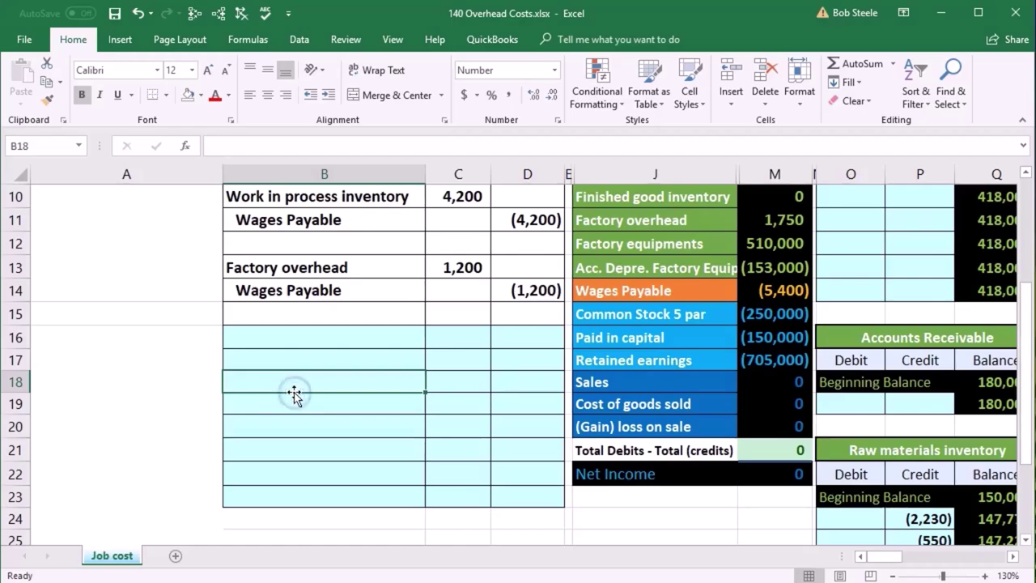
Look over the recorded journal entries and the general ledger accounts next to them
scroll(361, 423, "up", 4)
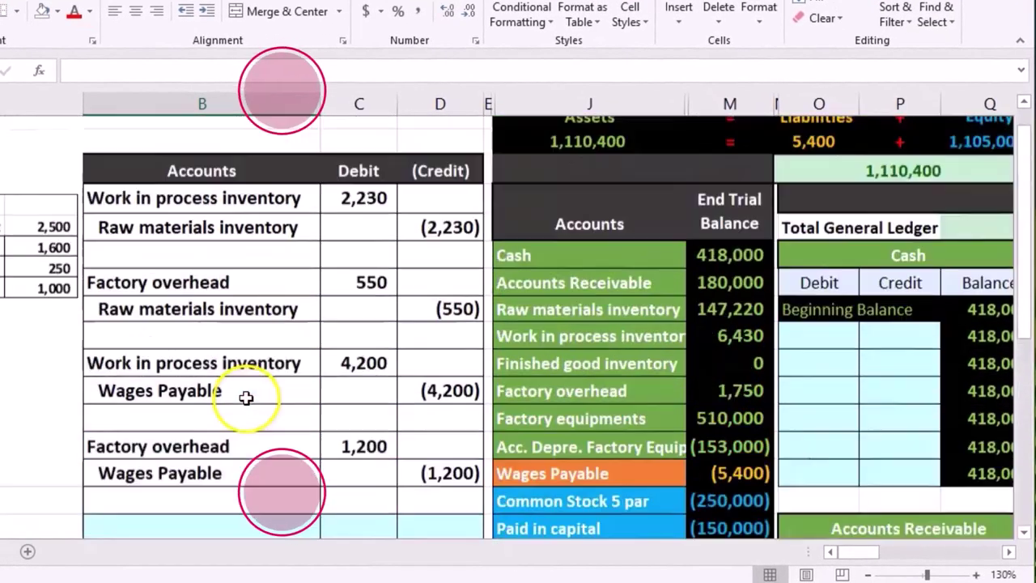
left_click_drag(851, 558, 856, 555)
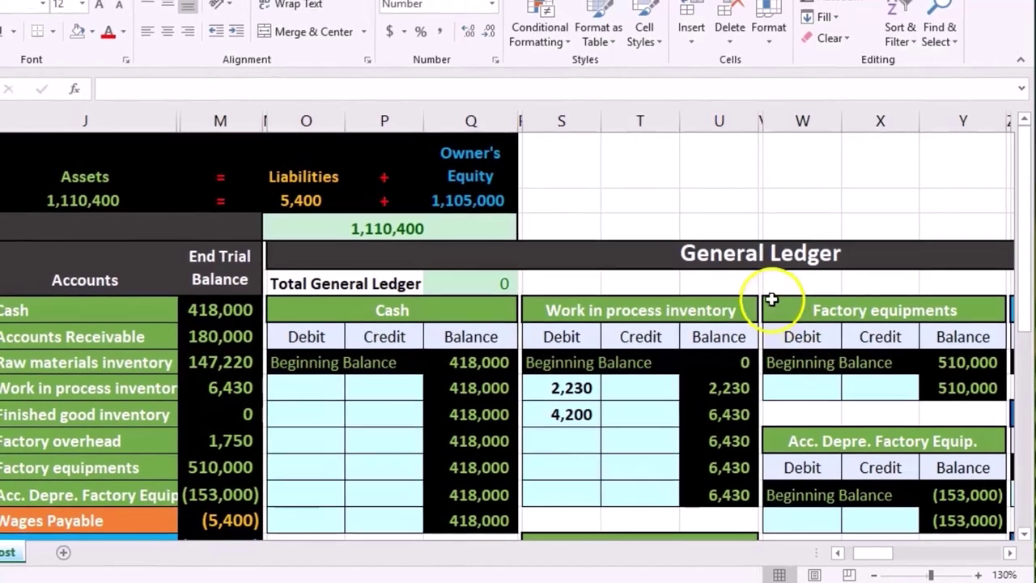
left_click(769, 286)
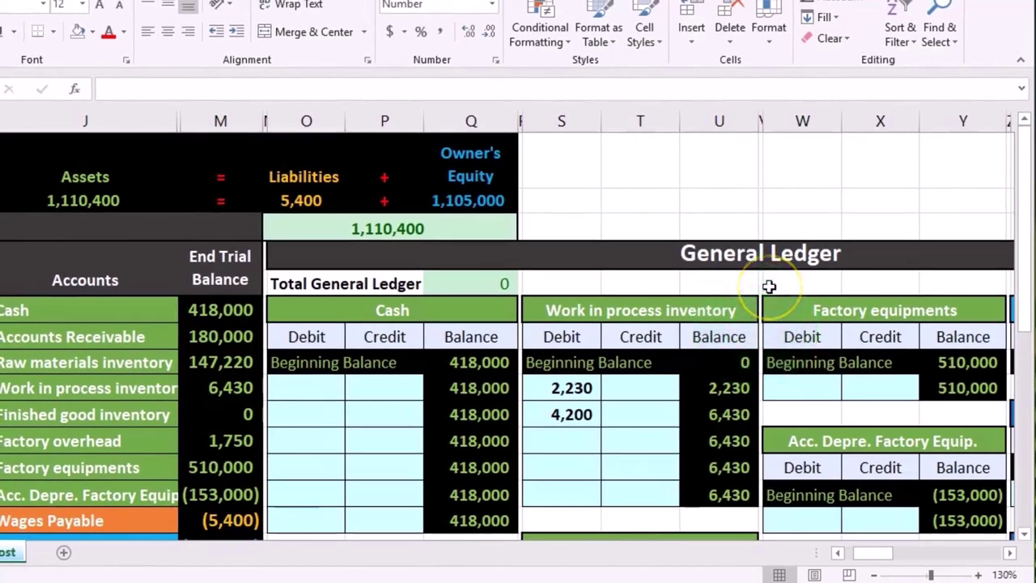
left_click(221, 267)
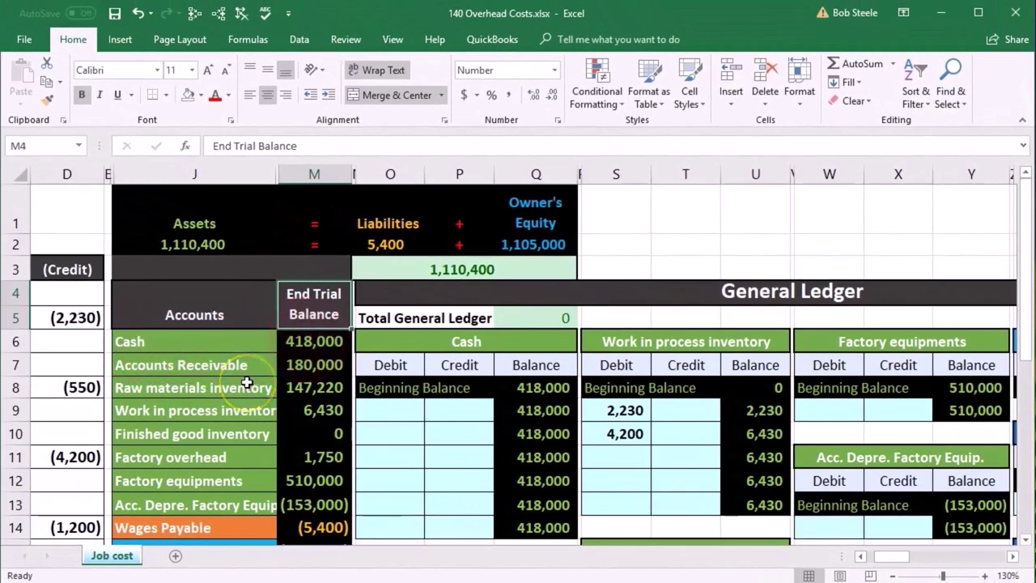
Examine the trial balance accounts from Cash down to Net Income, including the formula behind Total Debits - Total (credits)
scroll(247, 382, "down", 1)
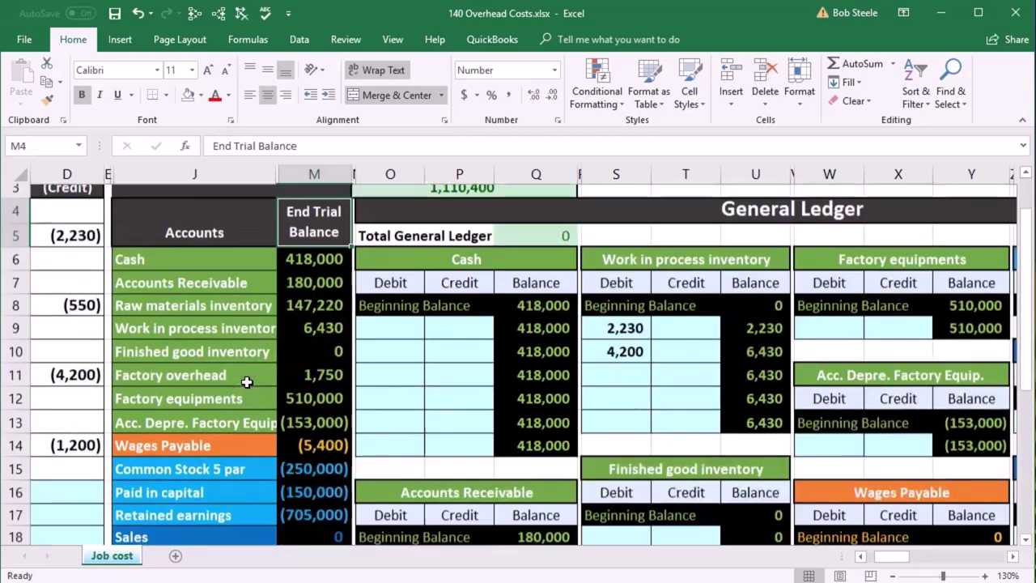
left_click_drag(213, 248, 319, 488)
scroll(320, 488, "down", 1)
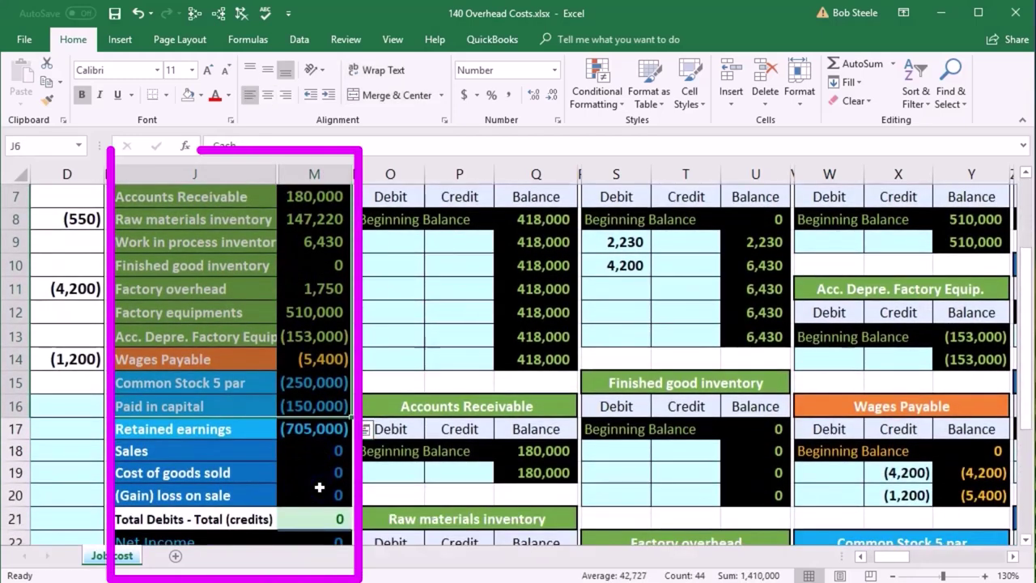
scroll(320, 490, "down", 1)
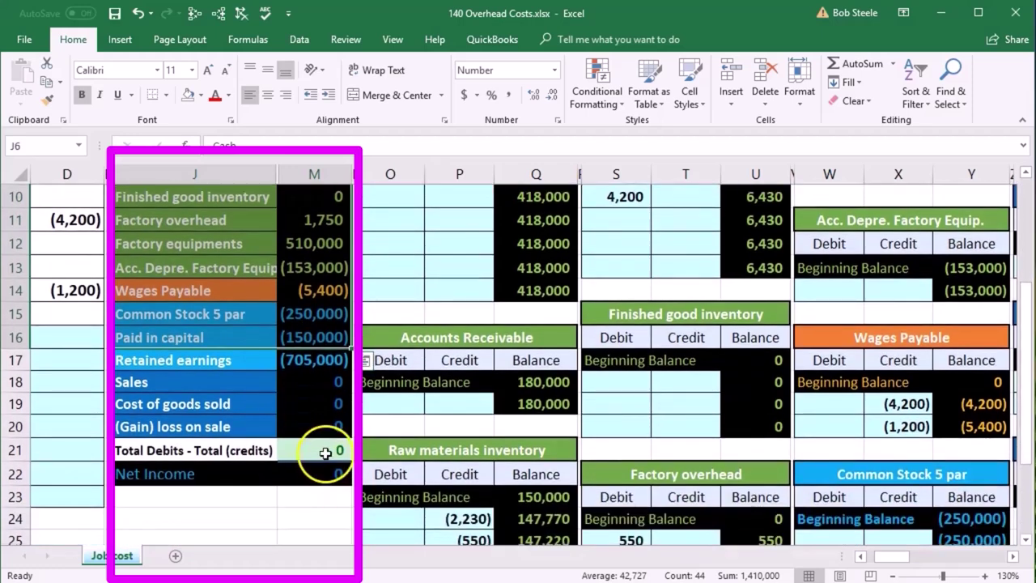
left_click(324, 451)
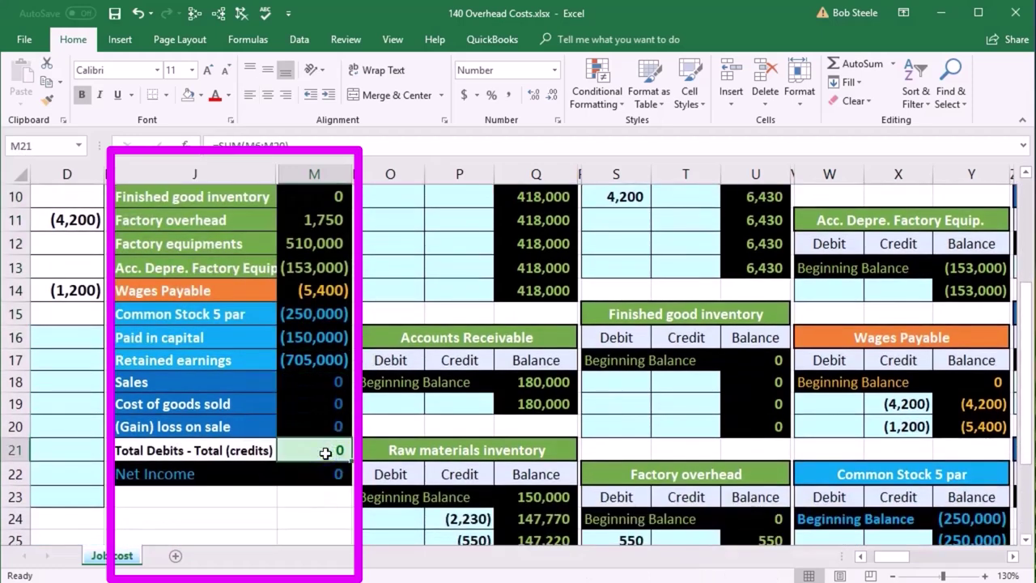
double_click(325, 451)
key("Return")
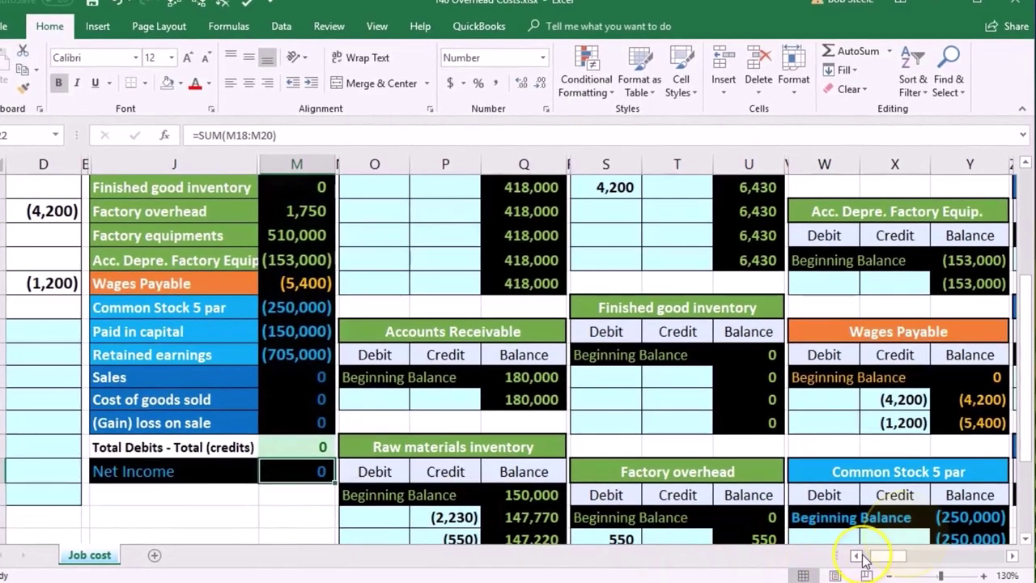
left_click(857, 557)
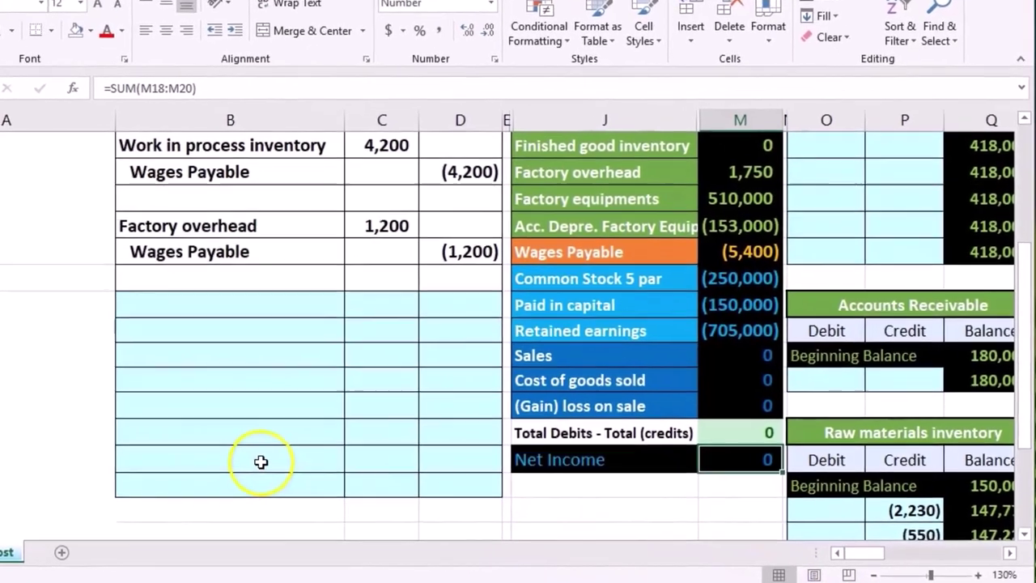
Review the overhead cost list and the equipment, depreciation, inventory, overhead and income accounts in the trial balance
scroll(258, 453, "up", 1)
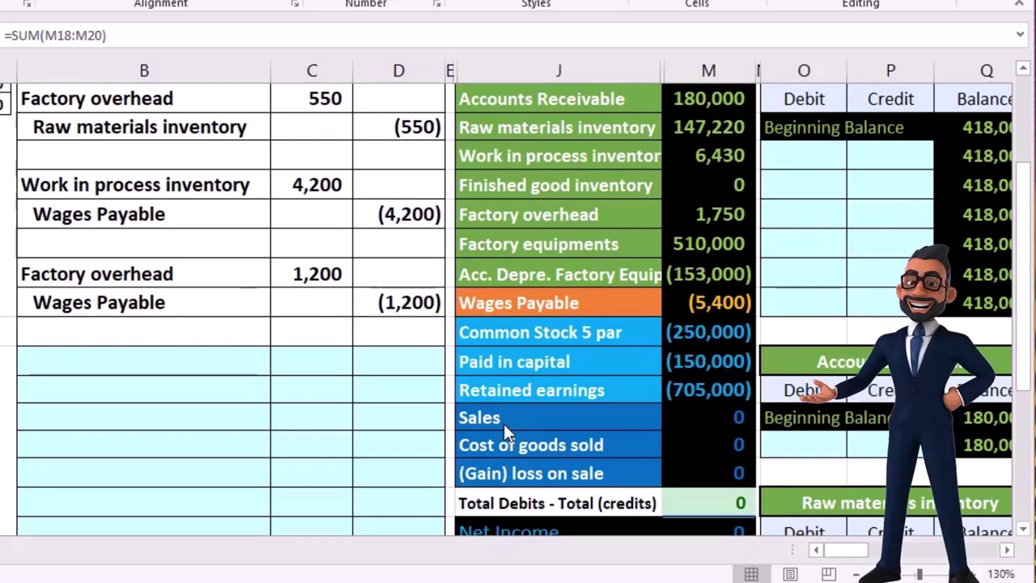
scroll(504, 423, "up", 1)
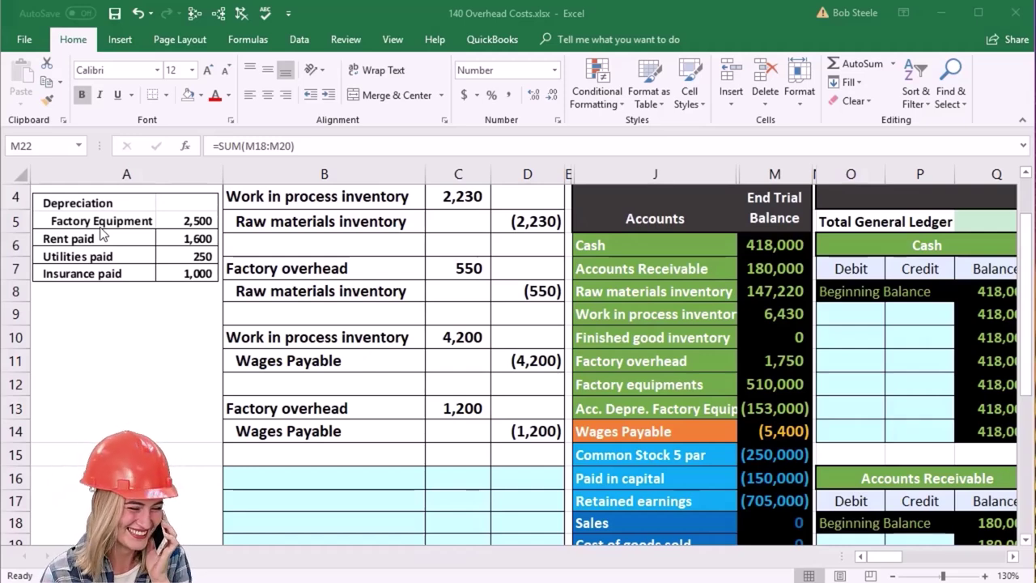
left_click(628, 406)
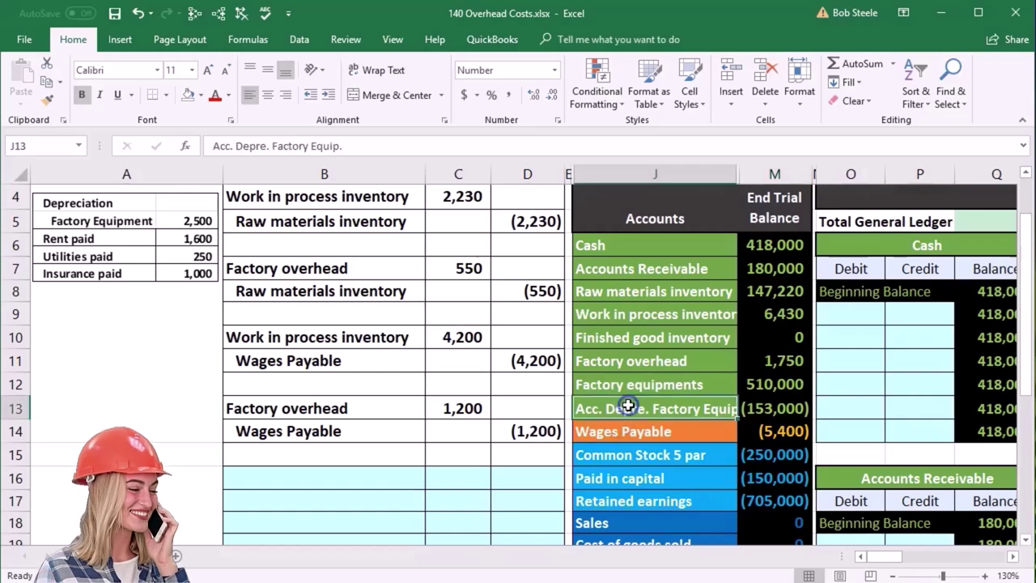
left_click(704, 385)
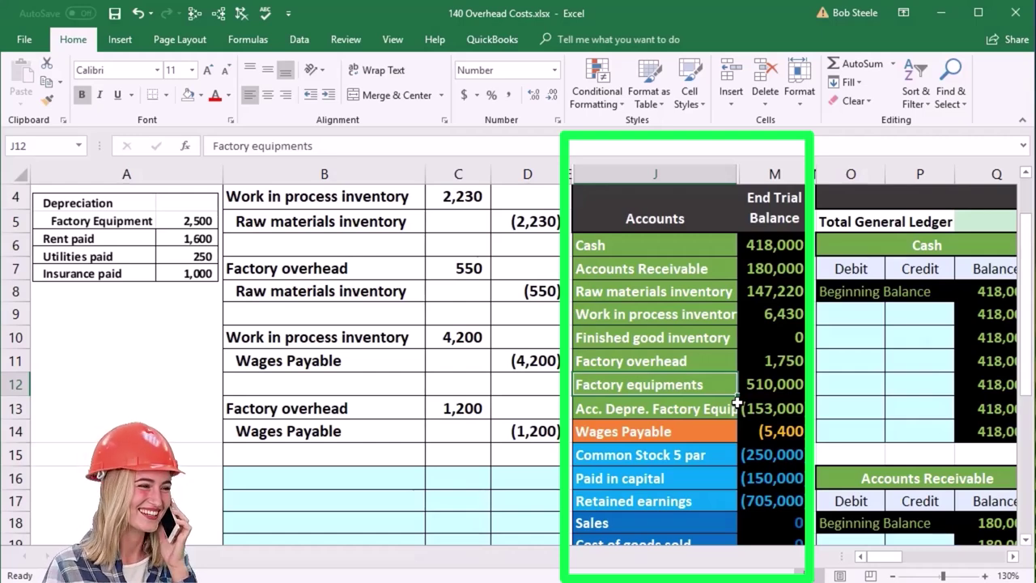
scroll(738, 402, "down", 1)
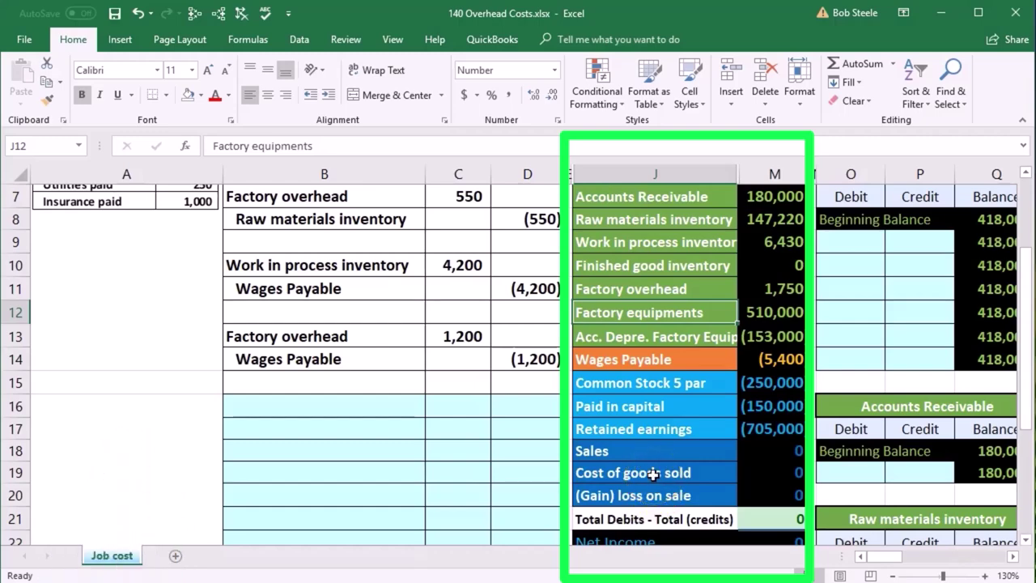
left_click(754, 454)
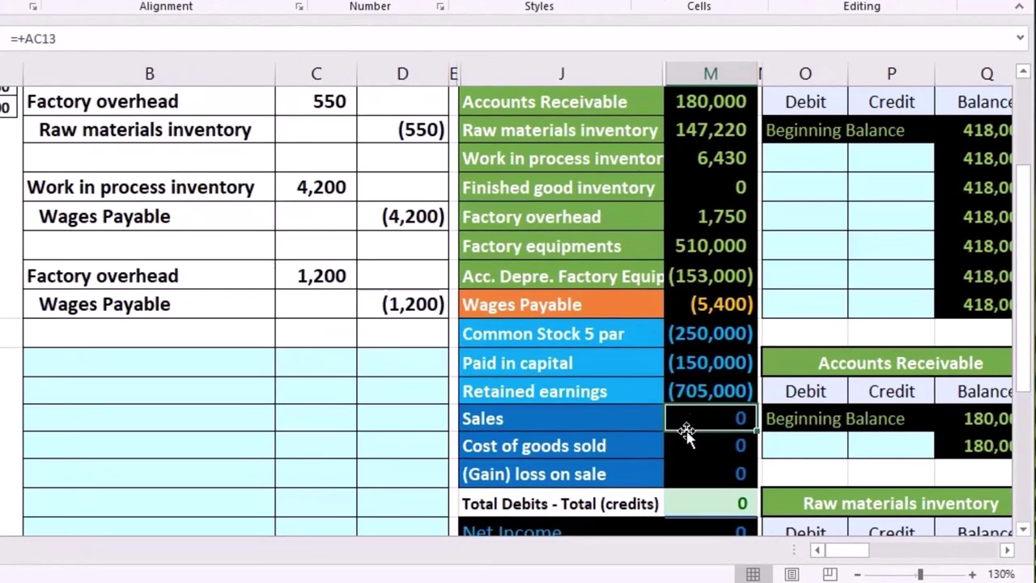
left_click(754, 462)
left_click(694, 159)
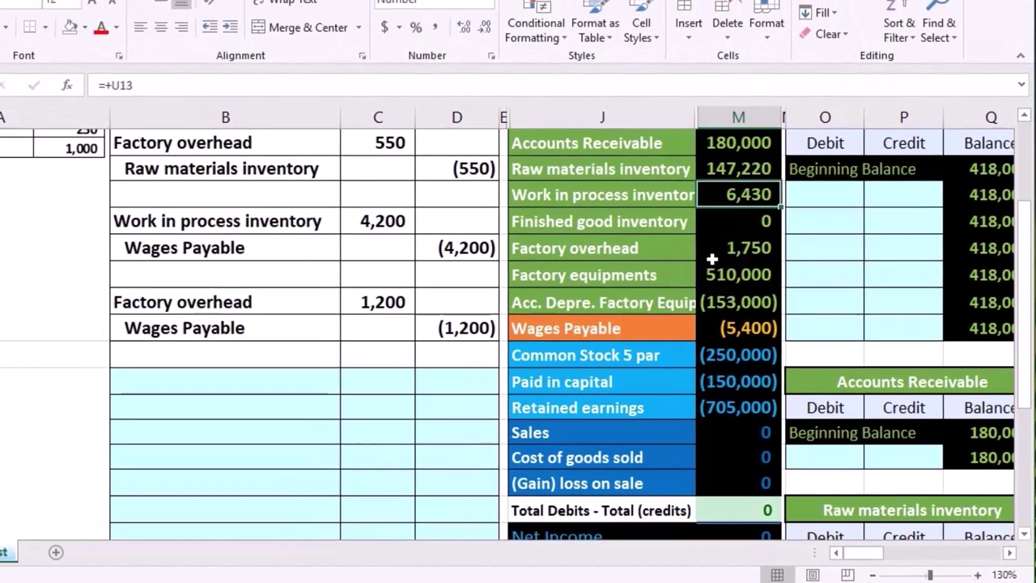
left_click(729, 215)
left_click(731, 245)
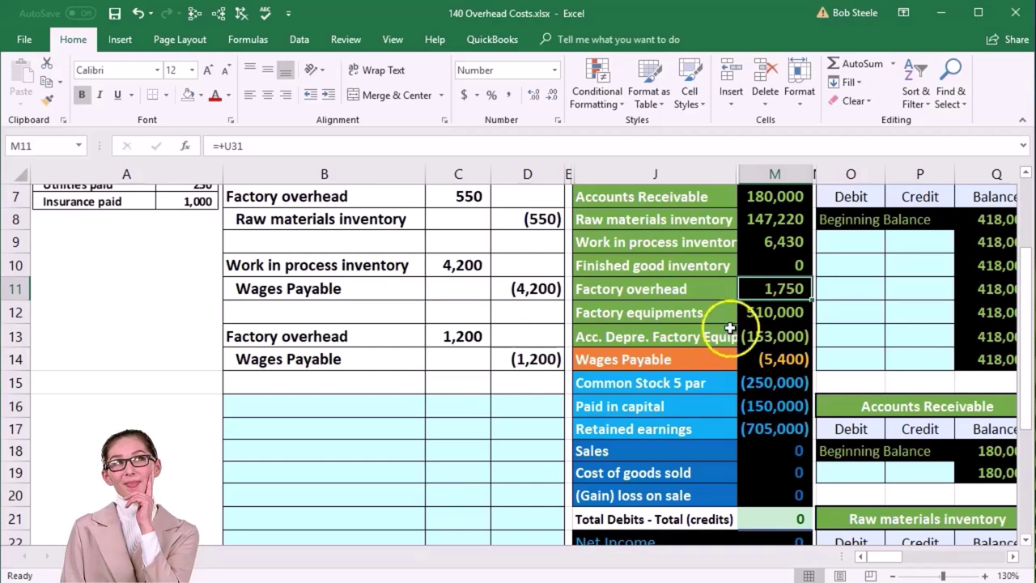
Copy the Acc. Depre. Factory Equip. account name from the trial balance into cell B17, pasting values only
left_click(695, 332)
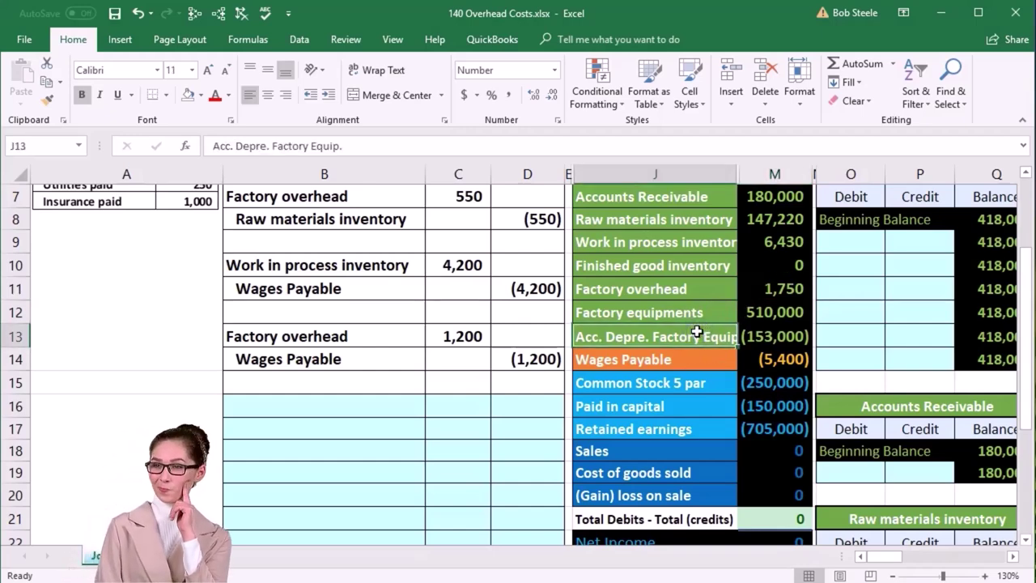
left_click(641, 173)
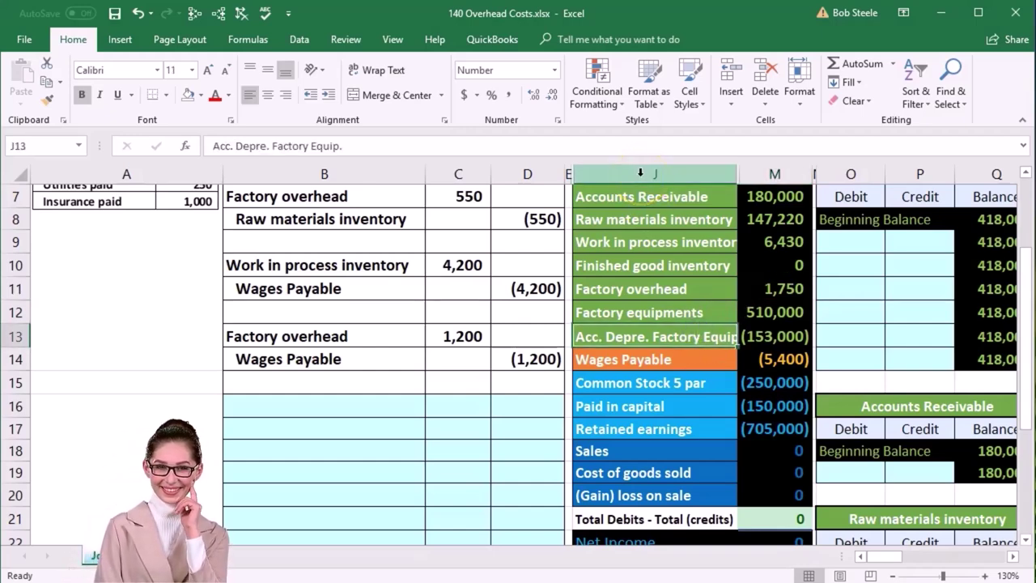
right_click(652, 332)
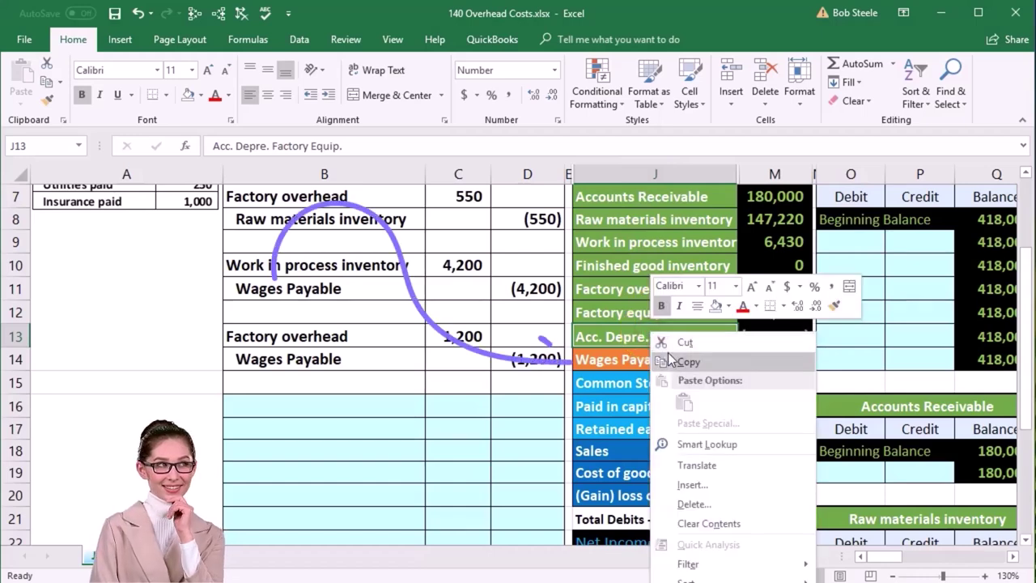
left_click(670, 360)
left_click(242, 426)
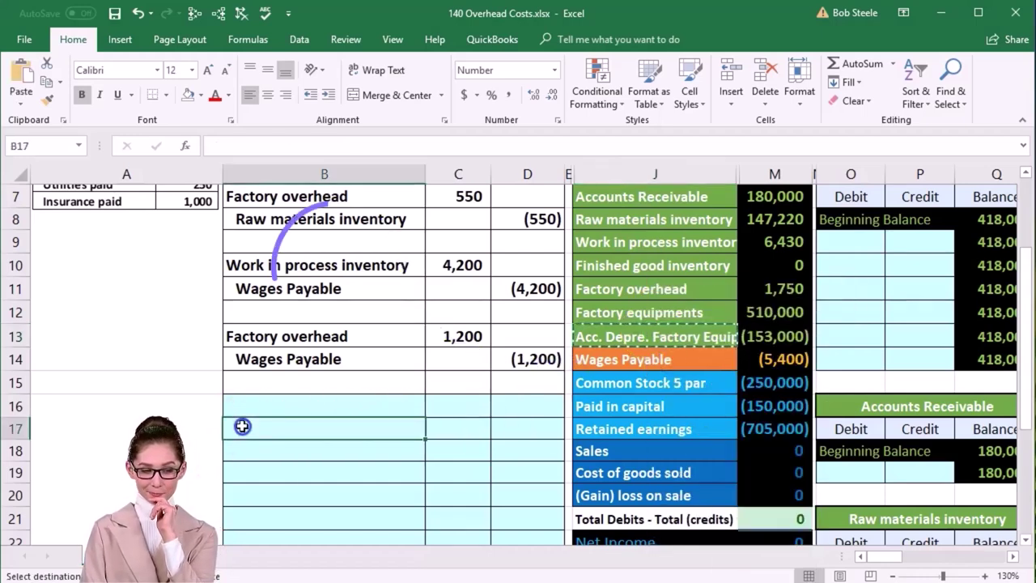
right_click(243, 426)
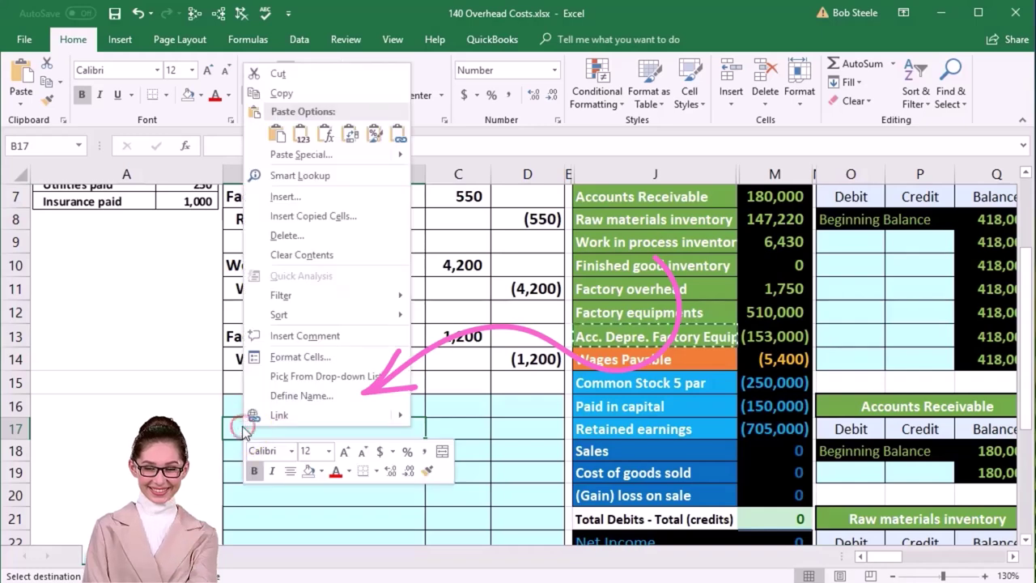
left_click(301, 134)
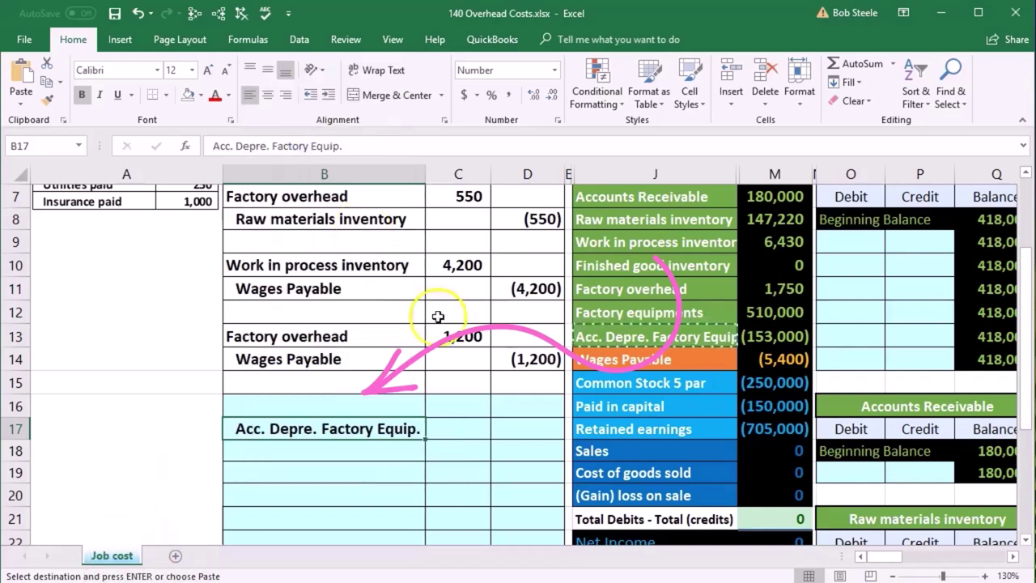
Enter the accumulated depreciation credit of -2500 in cell D17
left_click(528, 429)
scroll(527, 430, "up", 1)
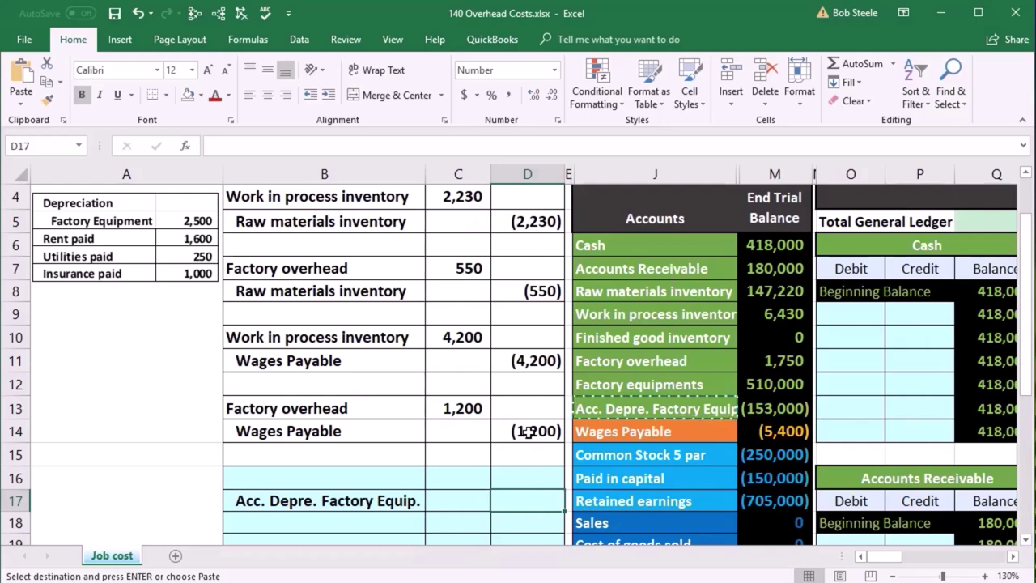
type("-25")
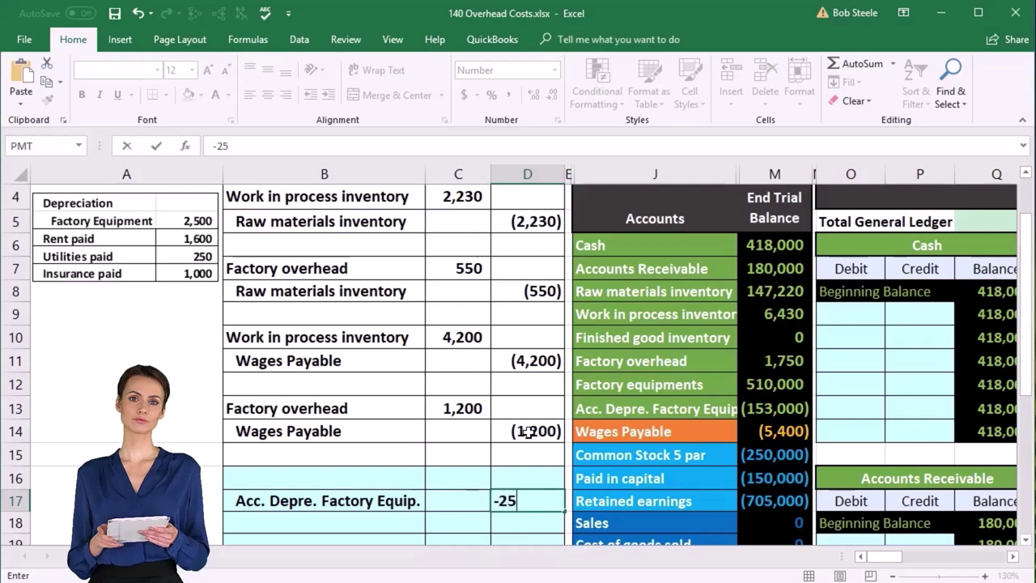
type("00")
key("Return")
Enter the matching debit in cell C16 with the formula -D17
key("Up")
key("Up")
key("Left")
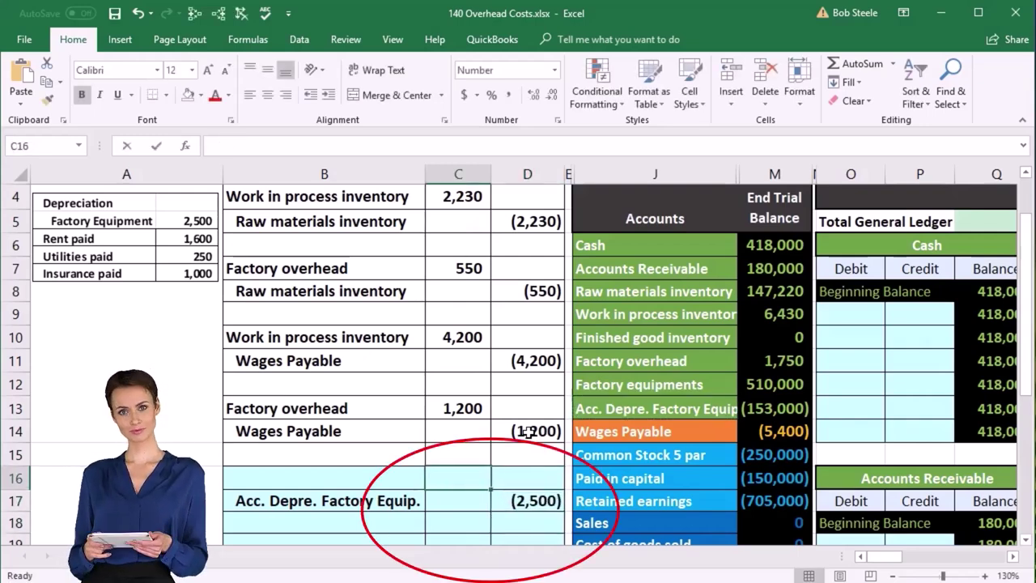
type("-")
key("Down")
key("Right")
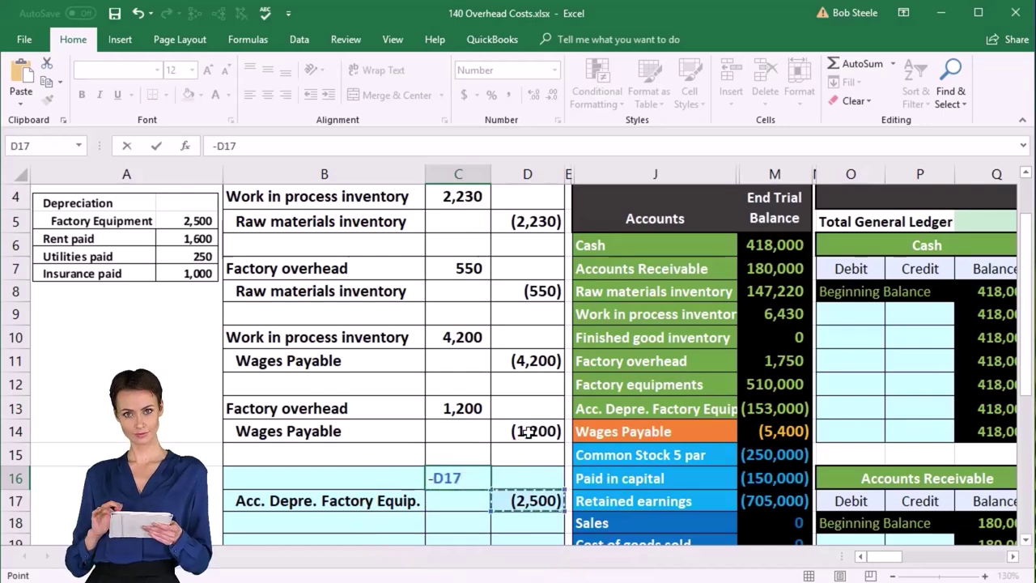
key("Return")
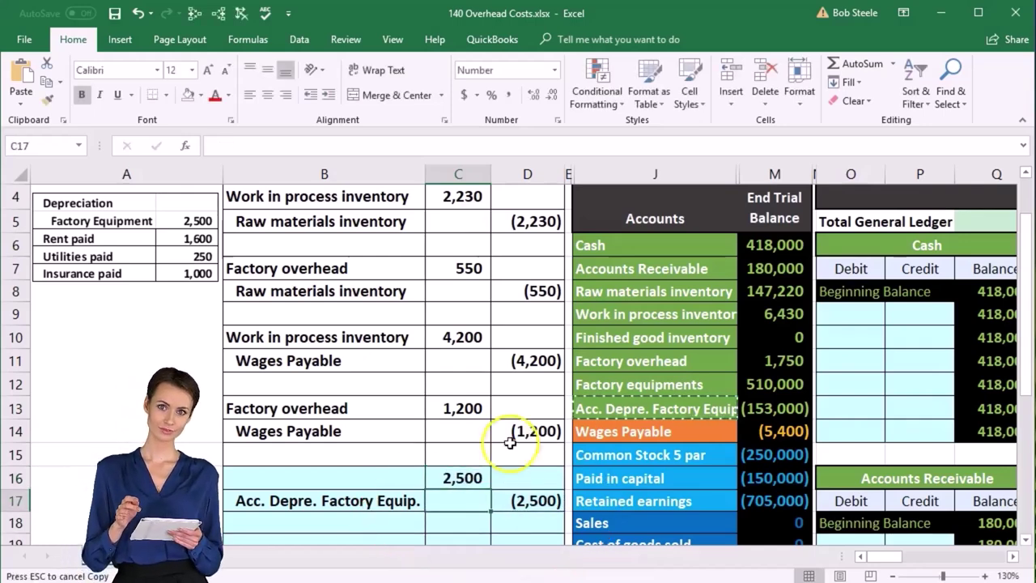
Copy the Factory overhead account name from the trial balance into cell B16, pasting values only
left_click(391, 481)
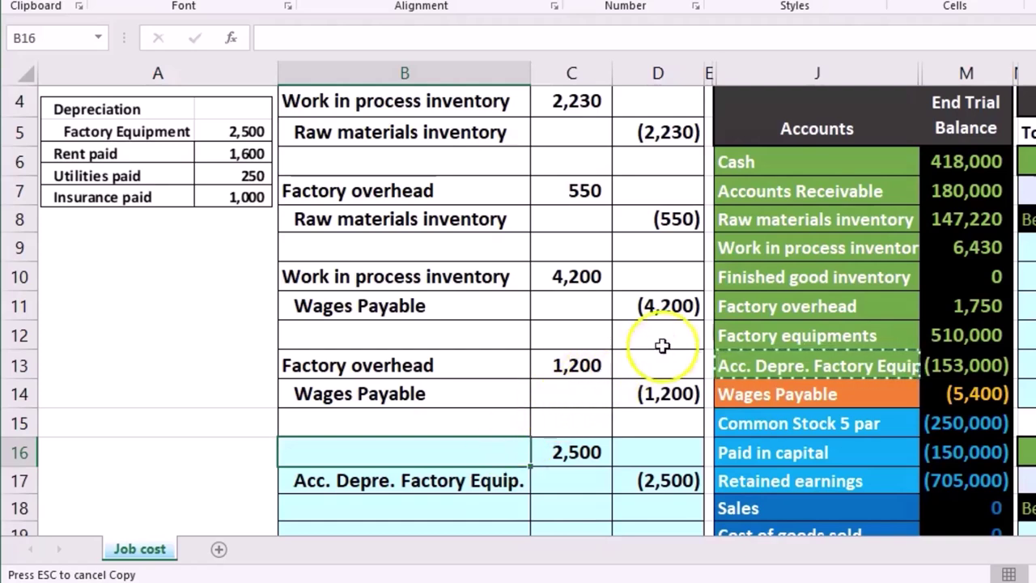
left_click(723, 248)
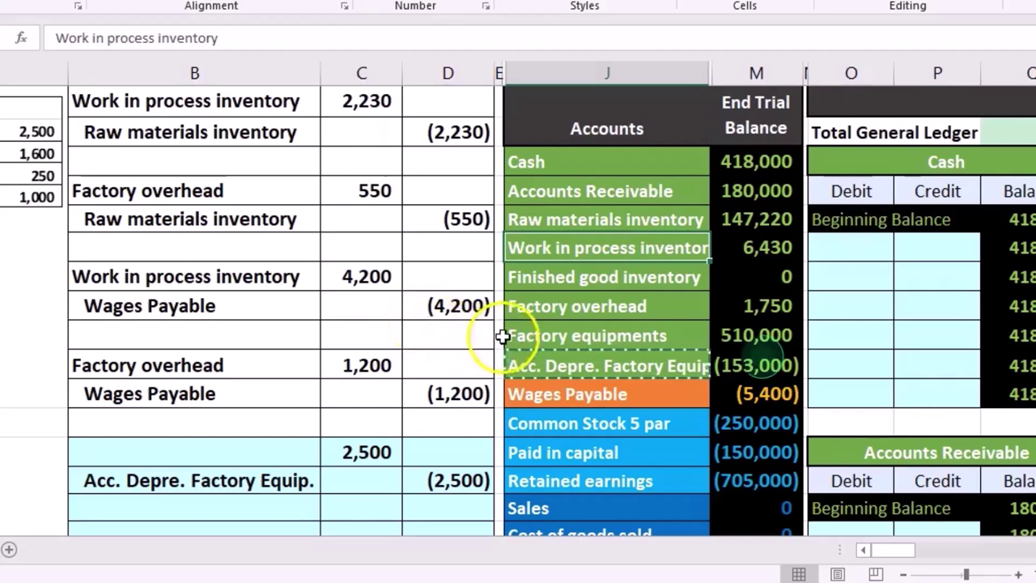
left_click(667, 307)
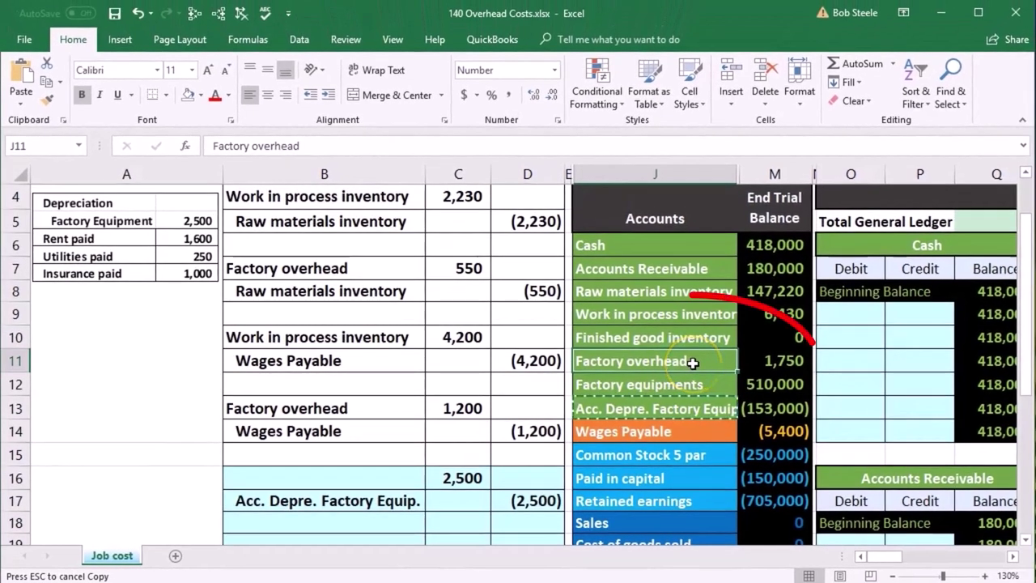
right_click(692, 363)
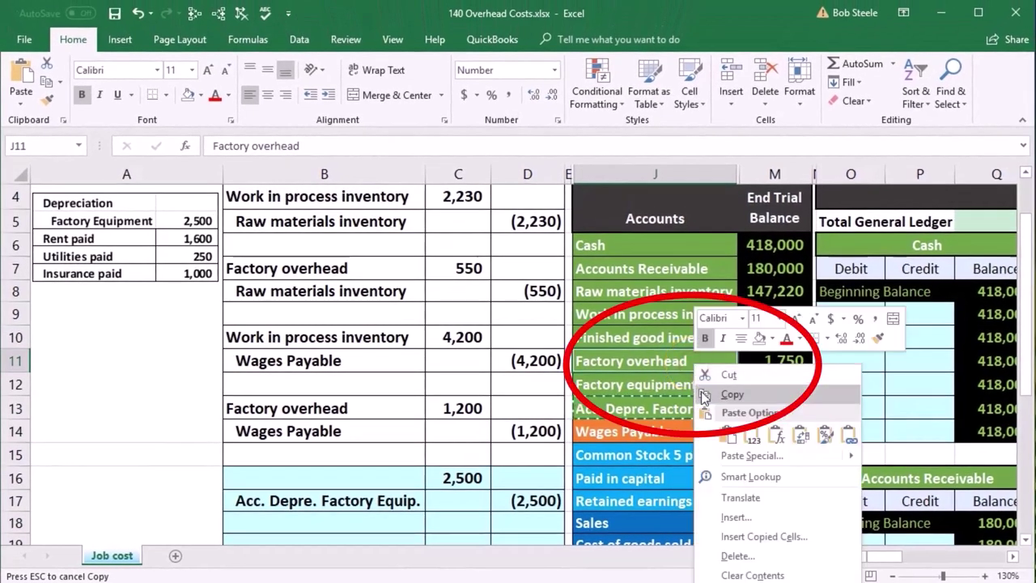
left_click(688, 386)
left_click(365, 482)
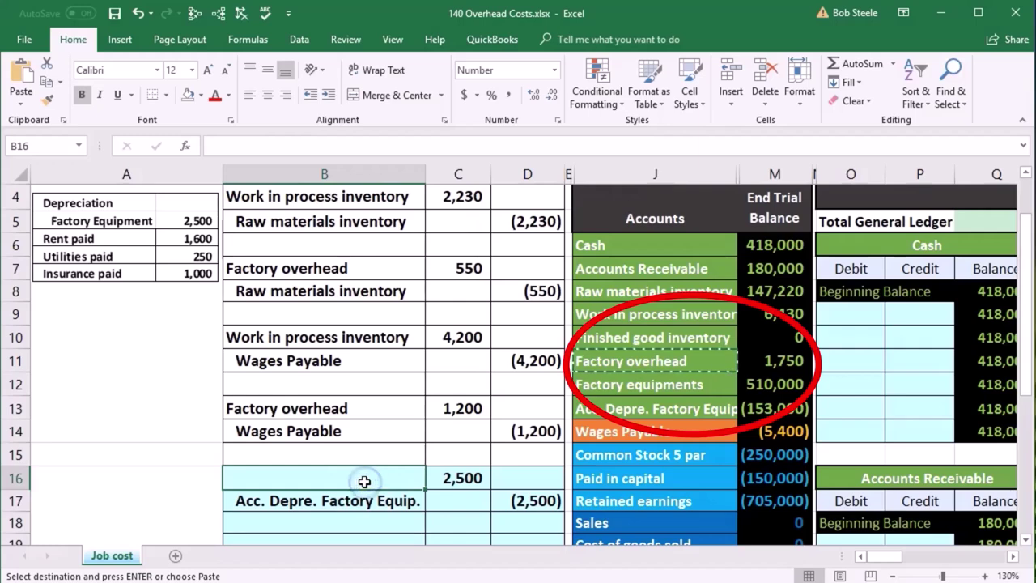
right_click(364, 481)
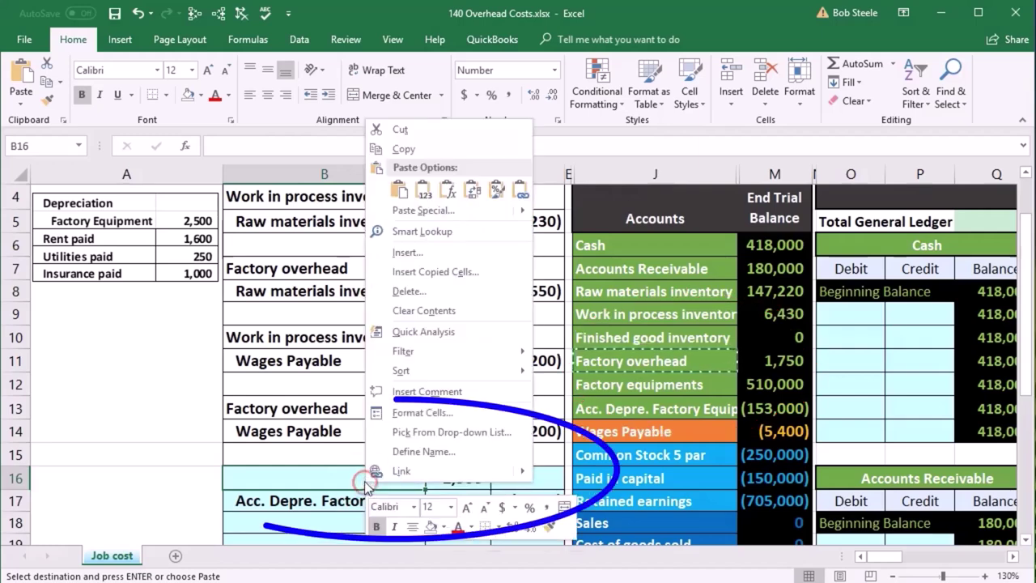
left_click(425, 200)
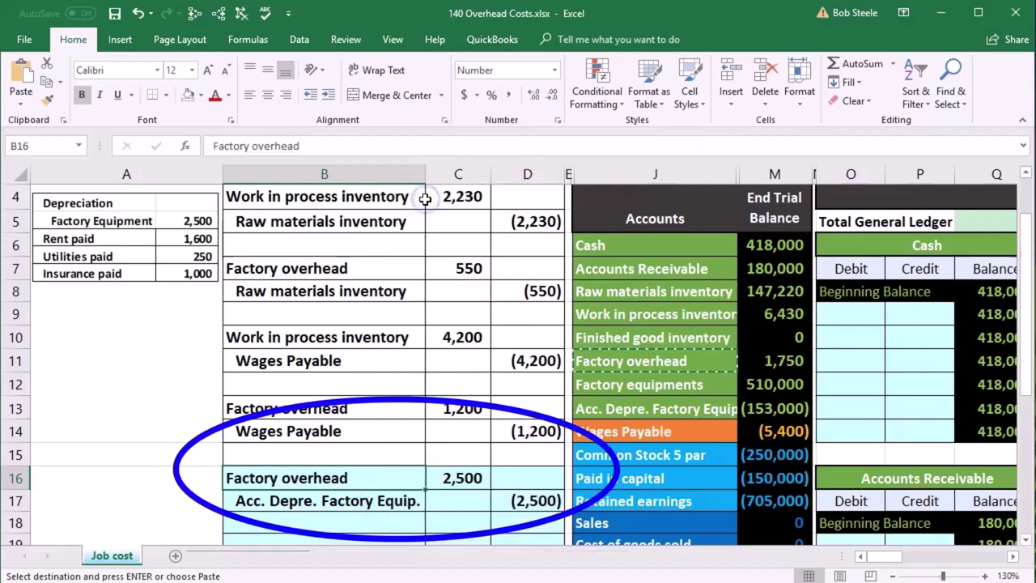
Post the depreciation debit to the Factory overhead ledger by linking cell S27 to the journal entry with =C16
scroll(465, 470, "down", 1)
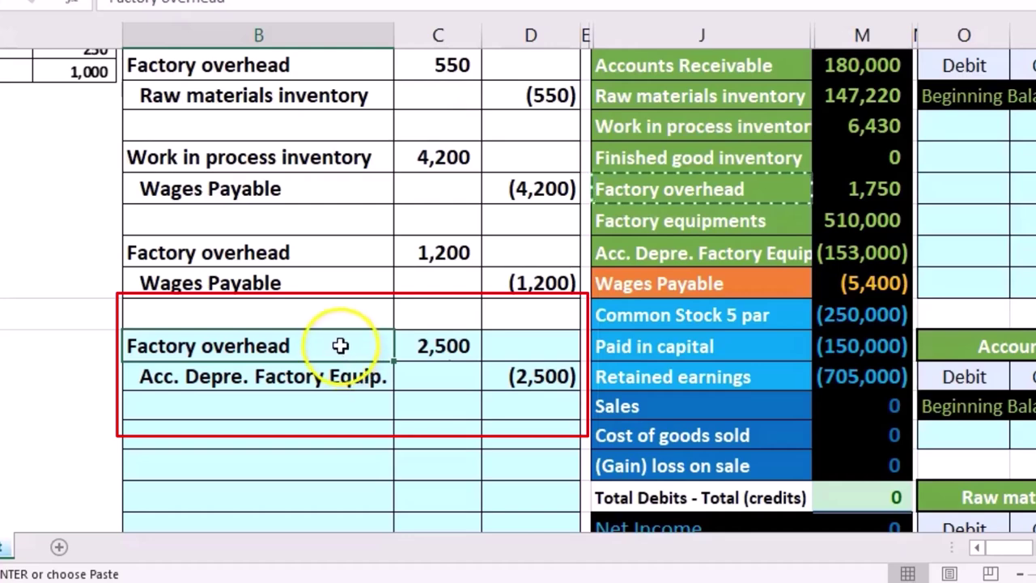
left_click_drag(351, 343, 399, 345)
left_click_drag(659, 187, 823, 187)
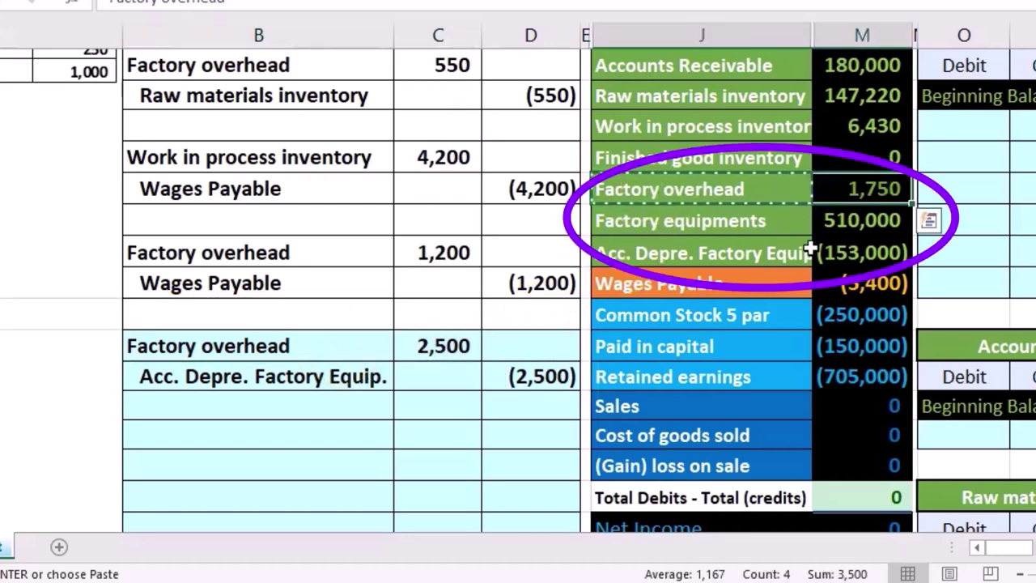
left_click(870, 253)
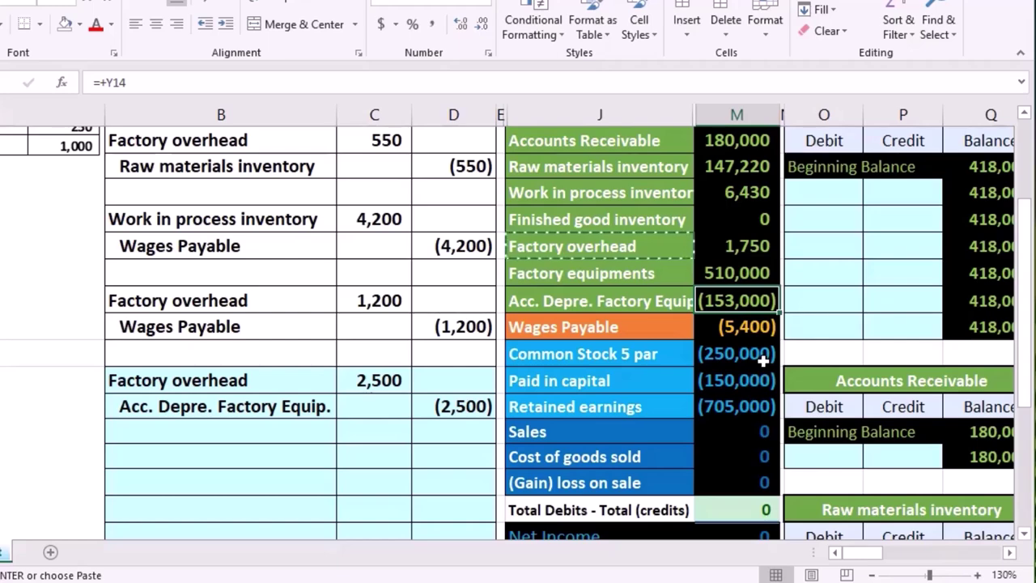
key("Right")
key("Right")
key("Right")
key("Right")
key("Right")
key("Right")
key("Right")
key("Right")
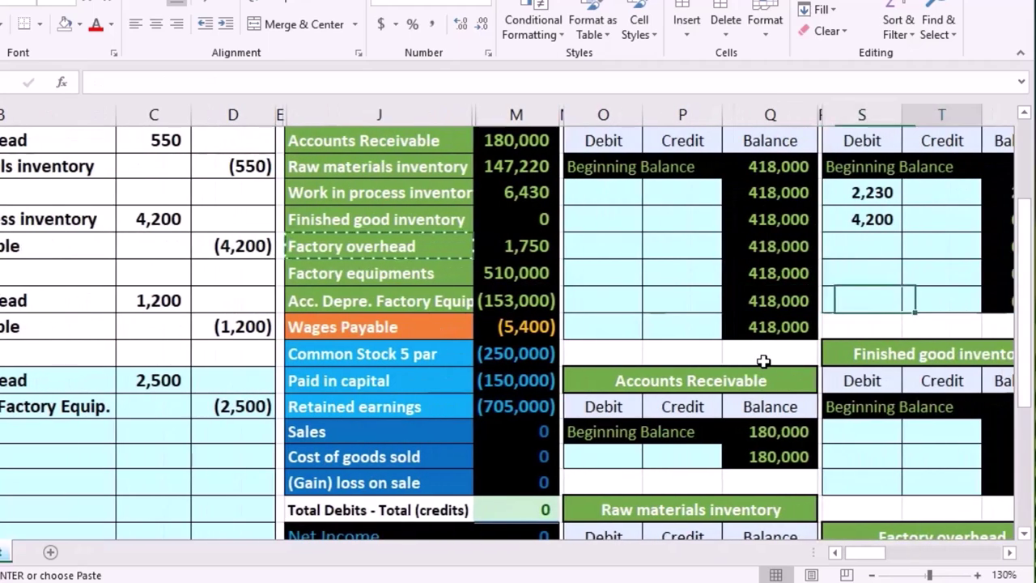
key("Down")
key("Down")
key("Down")
key("Down")
key("Down")
key("Down")
key("Down")
key("Down")
key("Down")
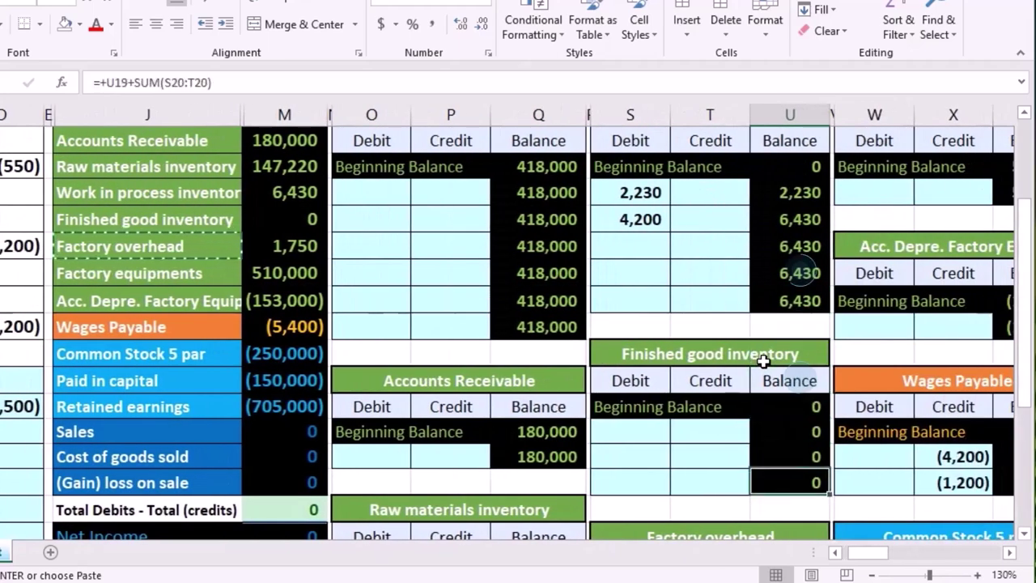
key("Down")
key("Down")
key("Down")
key("Down")
key("Down")
key("Down")
key("Down")
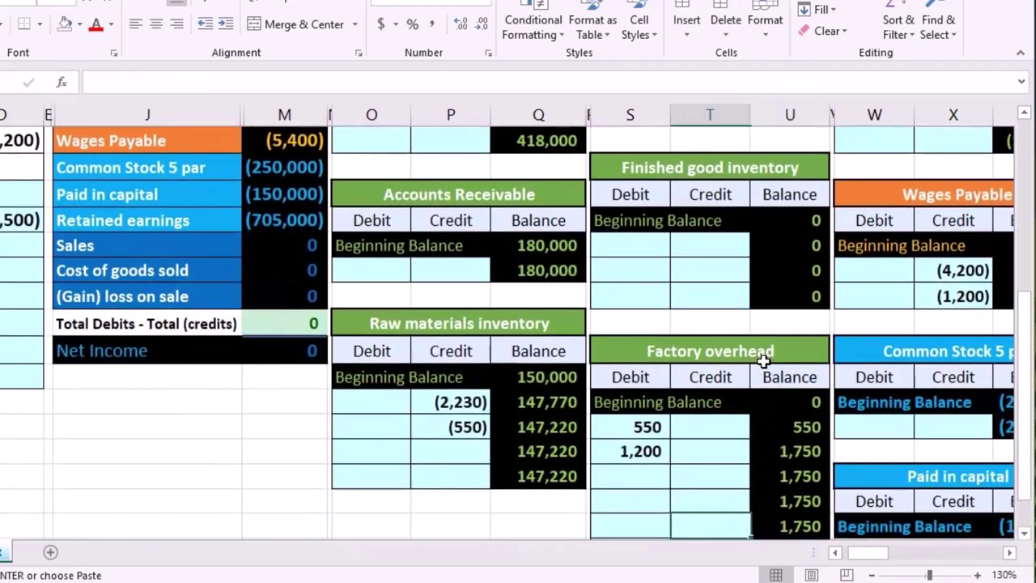
key("Left")
key("Left")
key("Up")
key("Up")
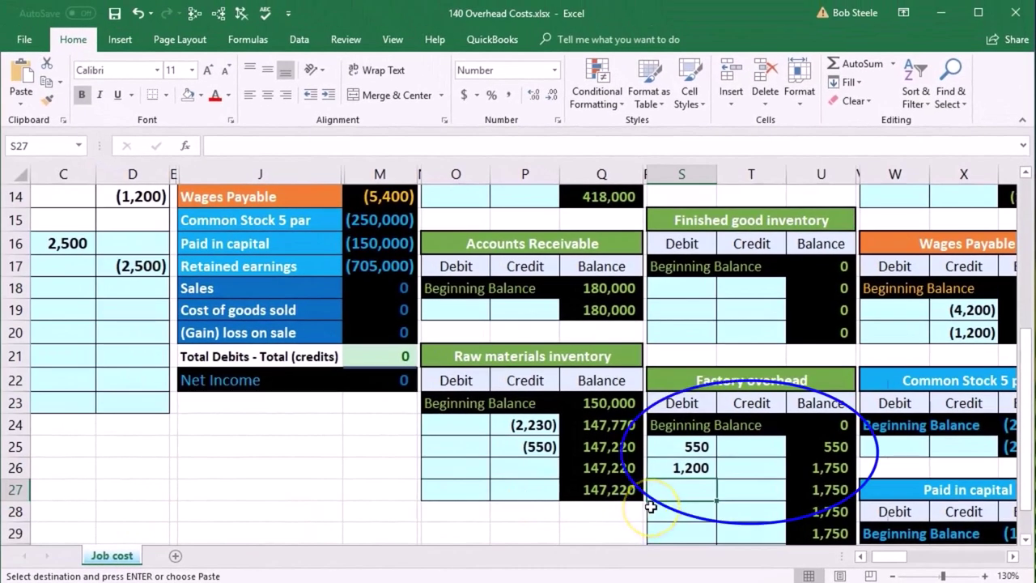
type("=")
key("Left")
key("Left")
key("Left")
key("Left")
key("Left")
key("Left")
key("Left")
key("Left")
key("Left")
key("Left")
key("Left")
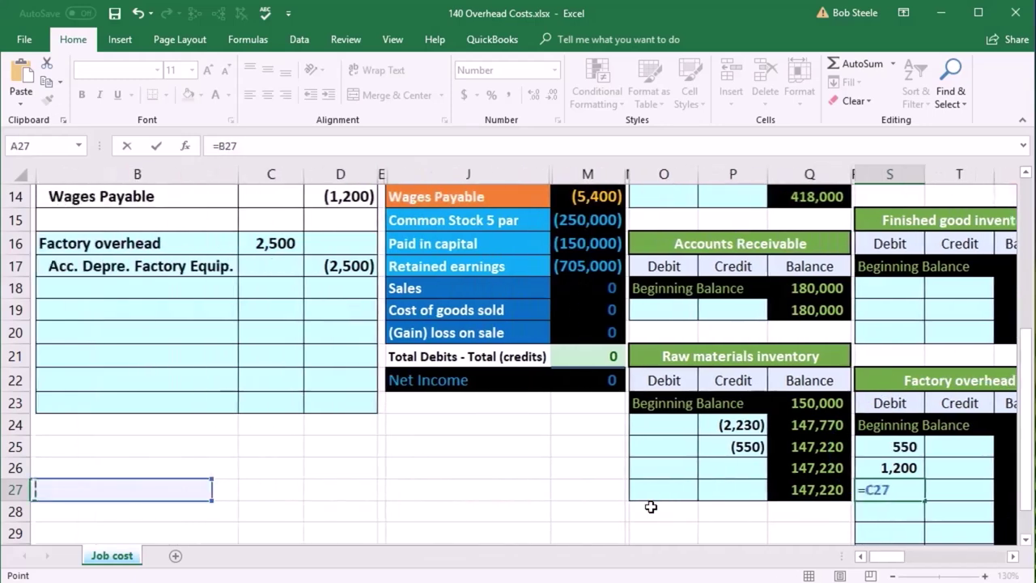
key("Up")
key("Up")
key("Up")
key("Up")
key("Up")
key("Up")
key("Up")
key("Up")
key("Up")
key("Up")
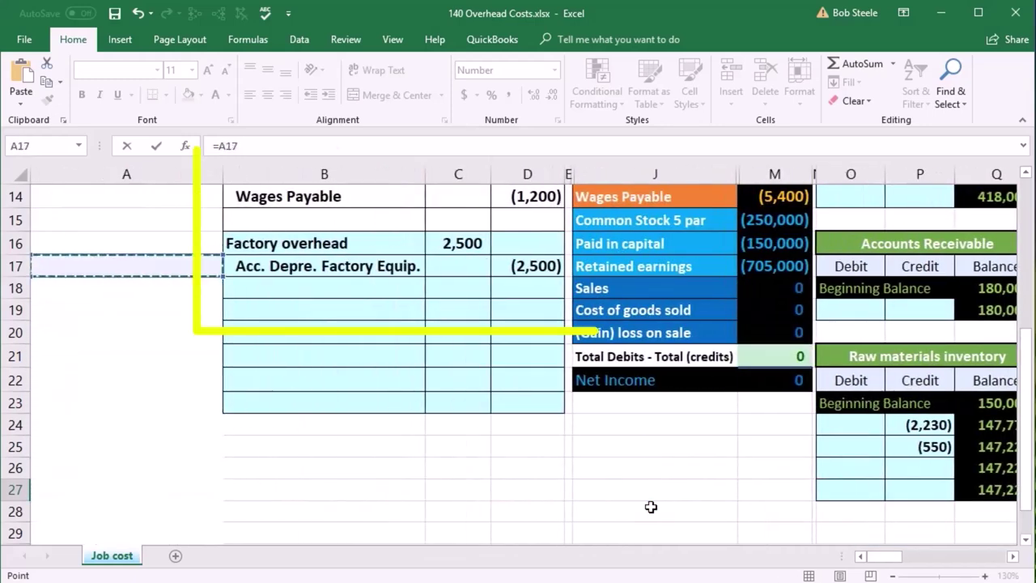
key("Up")
key("Right")
key("Right")
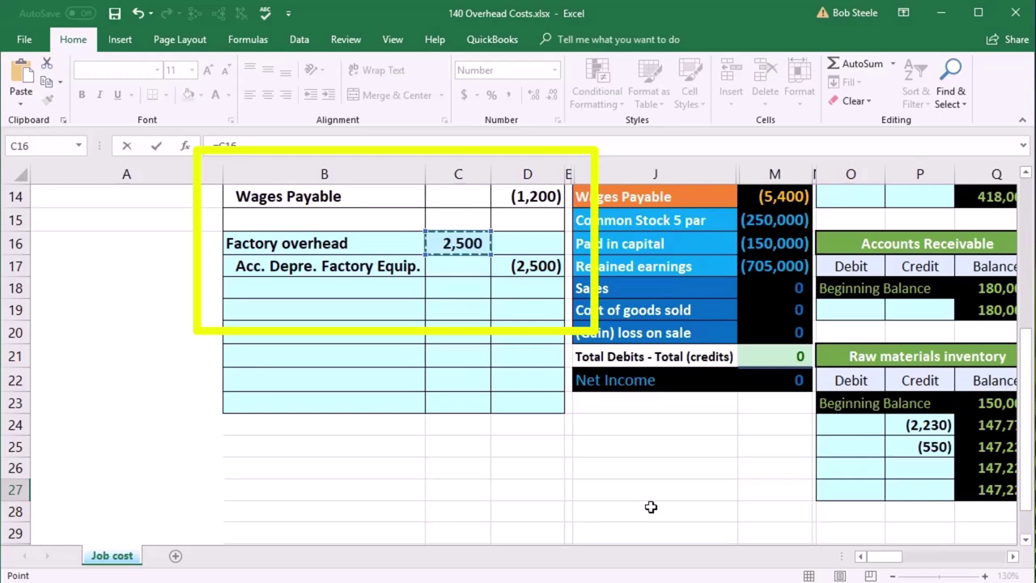
key("Return")
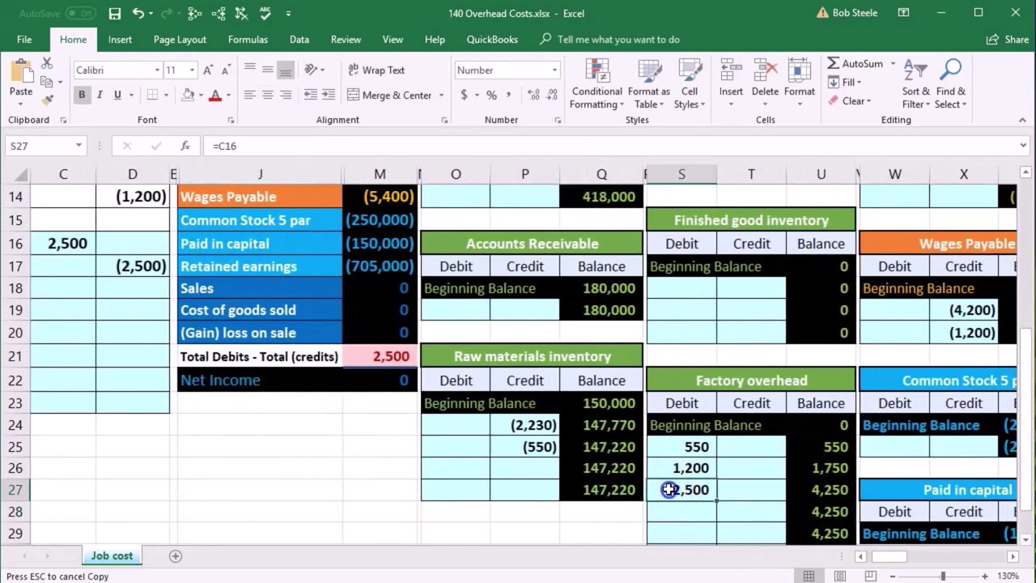
Check the formula in S27 and trace the Factory overhead ledger's running balance to its trial balance line
double_click(669, 490)
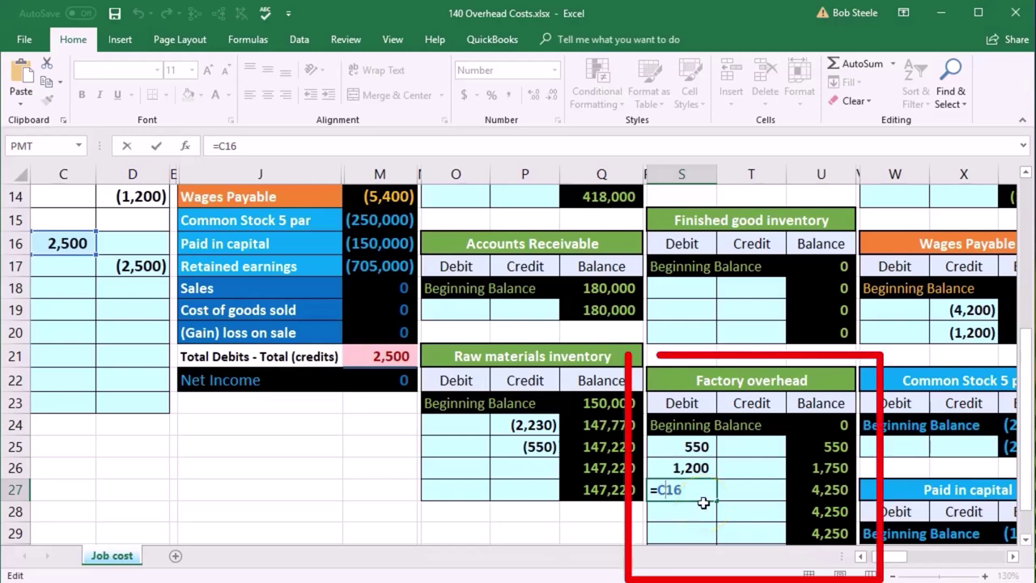
key("Return")
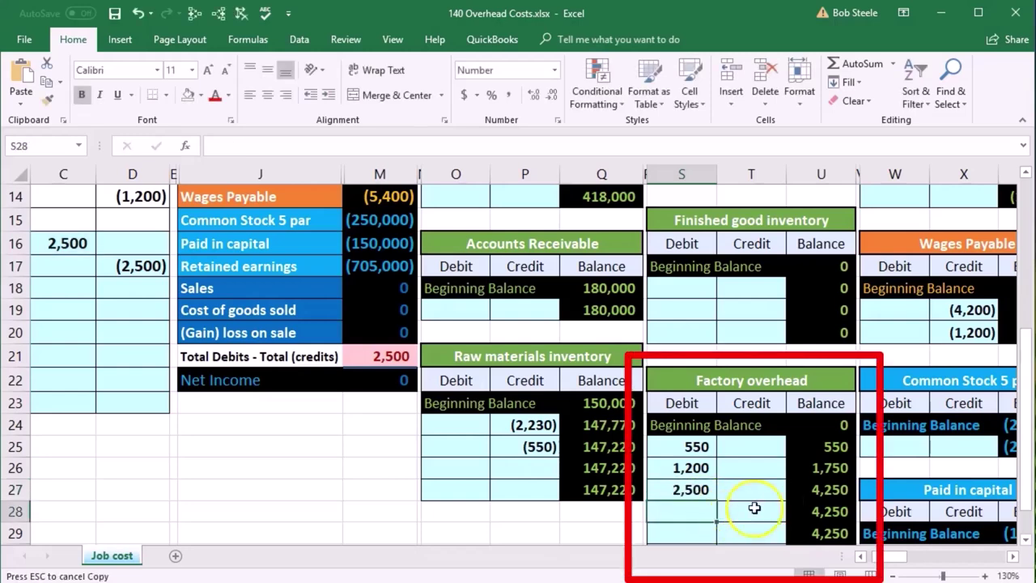
left_click(803, 468)
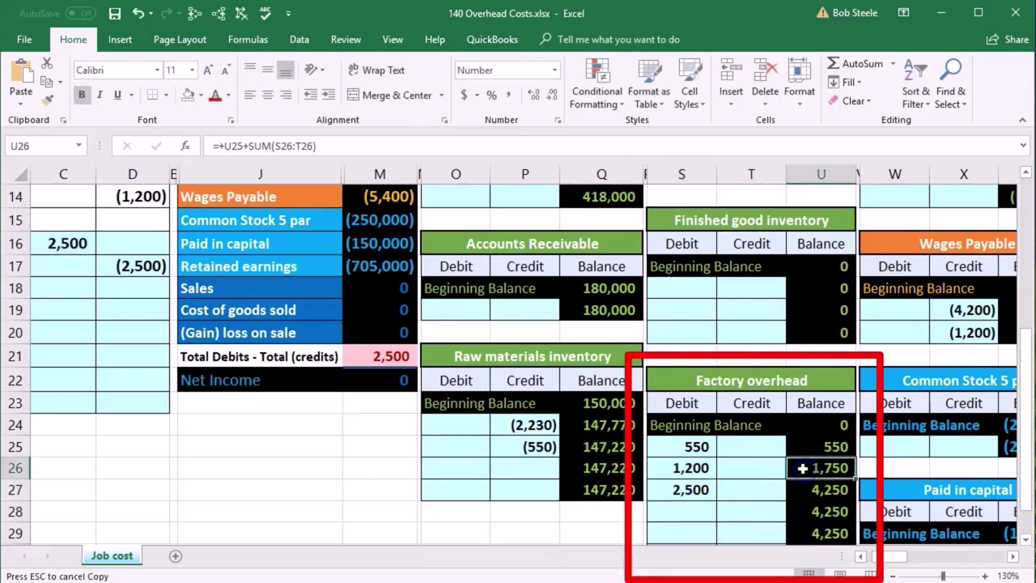
left_click(675, 490)
left_click(812, 490)
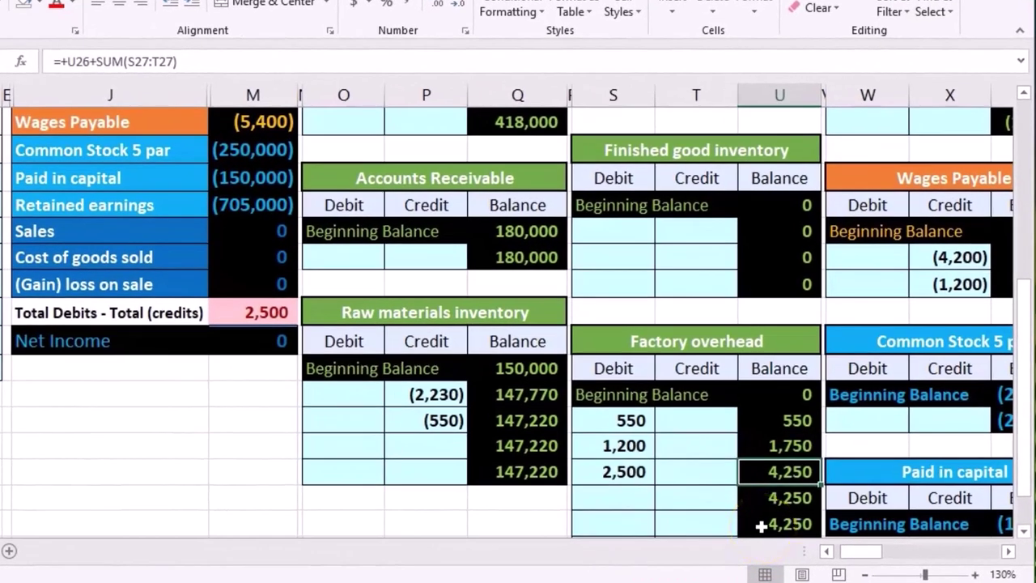
left_click(761, 529)
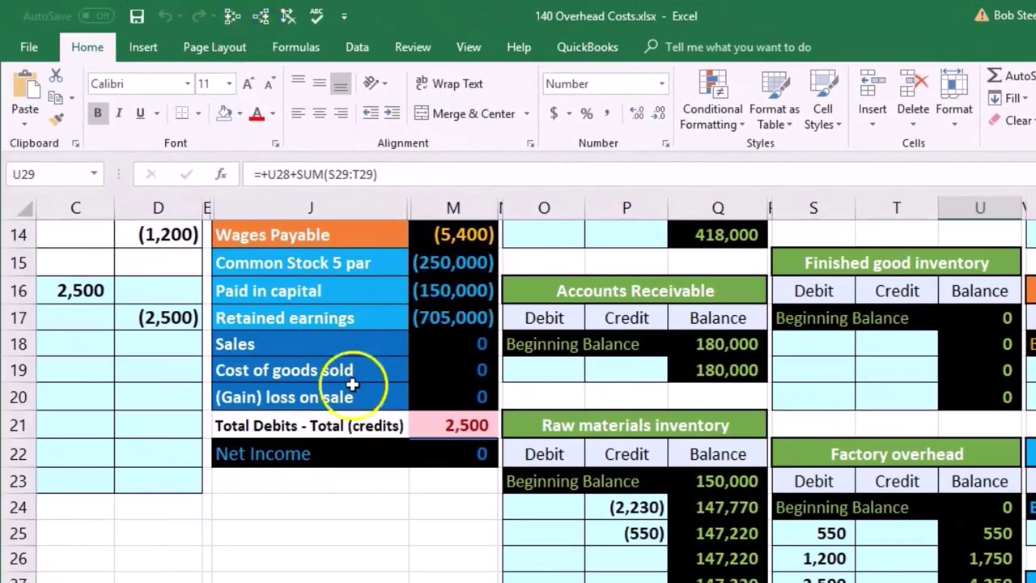
left_click(261, 16)
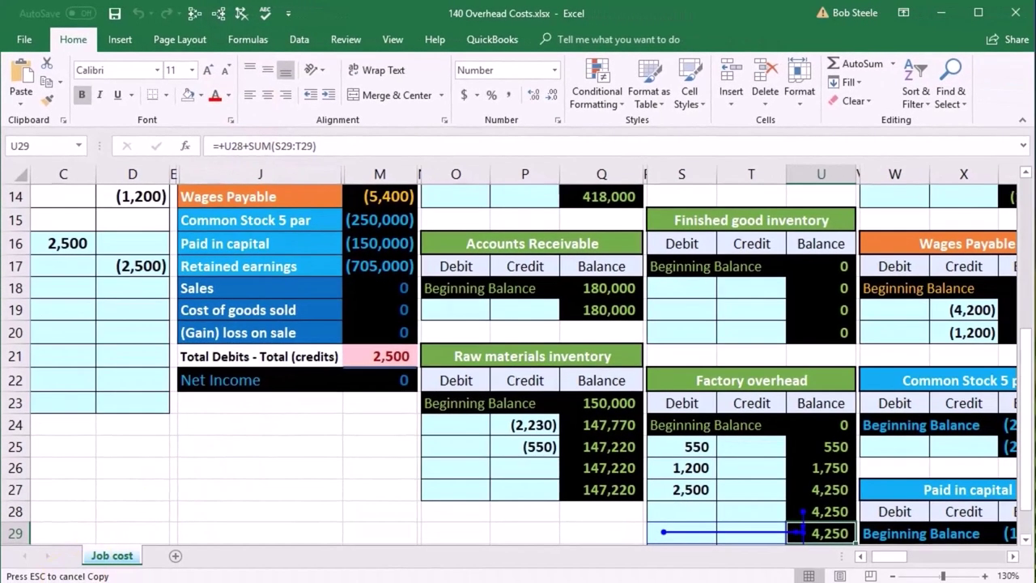
scroll(821, 525, "down", 1)
left_click(821, 525)
scroll(351, 451, "up", 3)
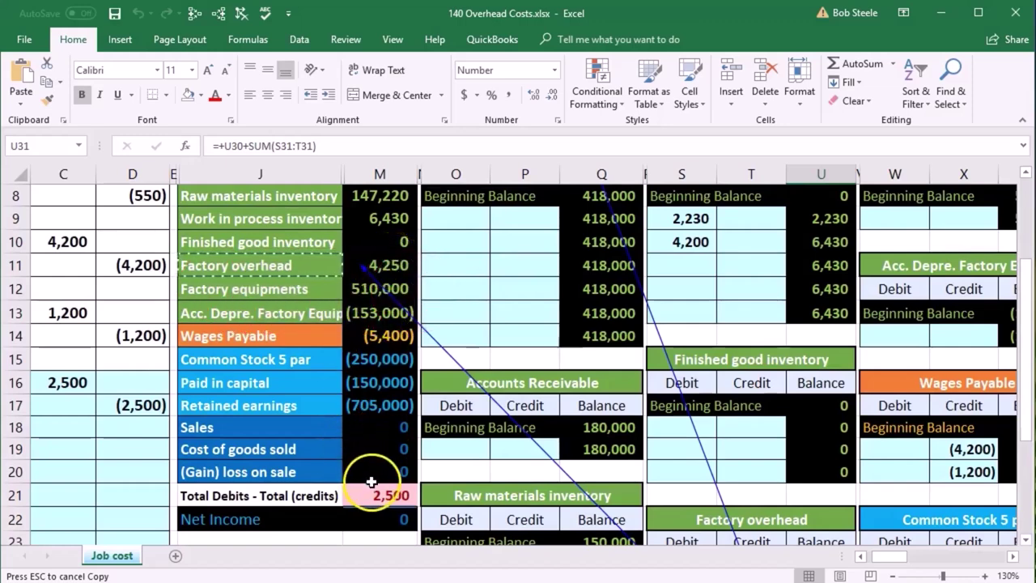
Post the depreciation credit to the Acc. Depre. Factory Equip. ledger by linking cell X14 to the journal entry with =D17
left_click_drag(881, 558, 867, 562)
left_click_drag(372, 406, 527, 407)
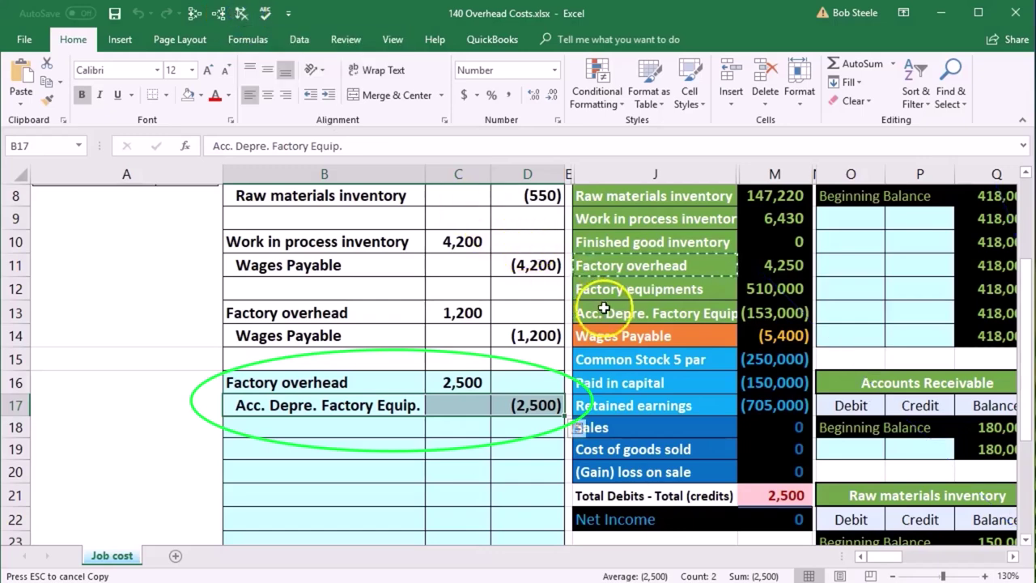
left_click(629, 312)
left_click_drag(629, 312, 775, 313)
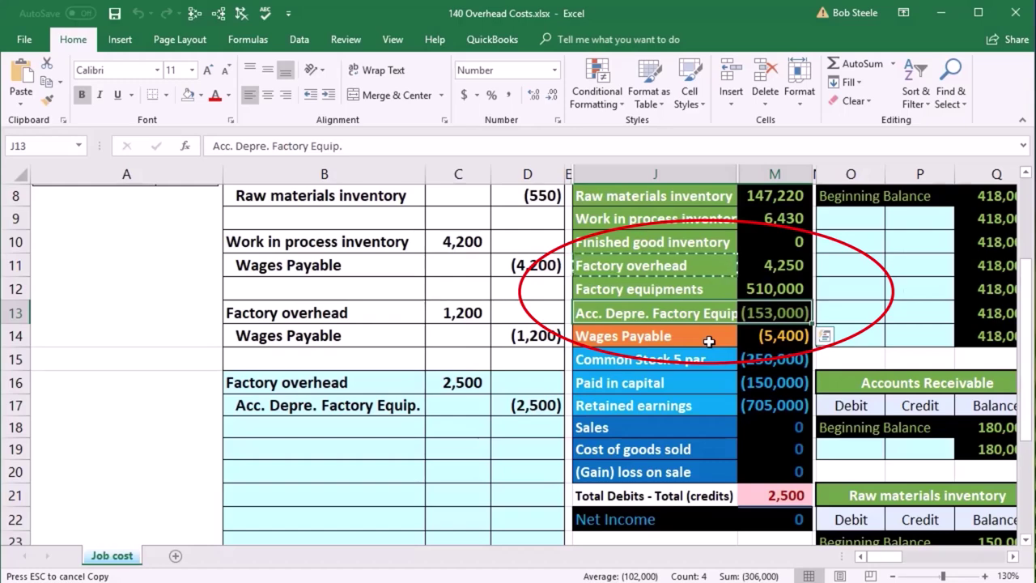
key("Right")
key("Right")
key("Right")
key("Right")
key("Right")
key("Right")
key("Right")
key("Right")
key("Right")
key("Right")
key("Right")
key("Right")
key("Right")
key("Right")
key("Right")
key("Right")
key("Right")
key("Right")
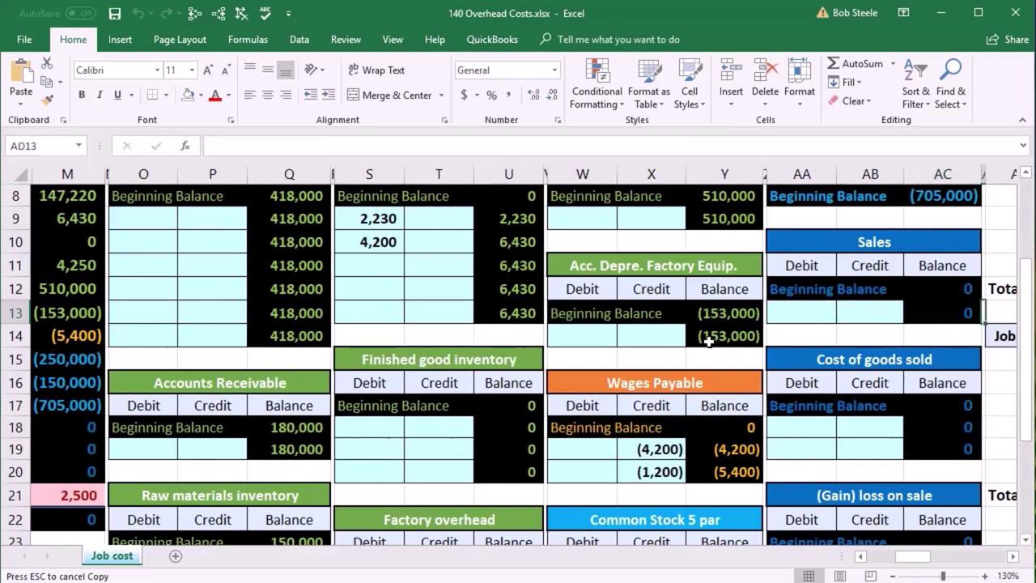
left_click(660, 335)
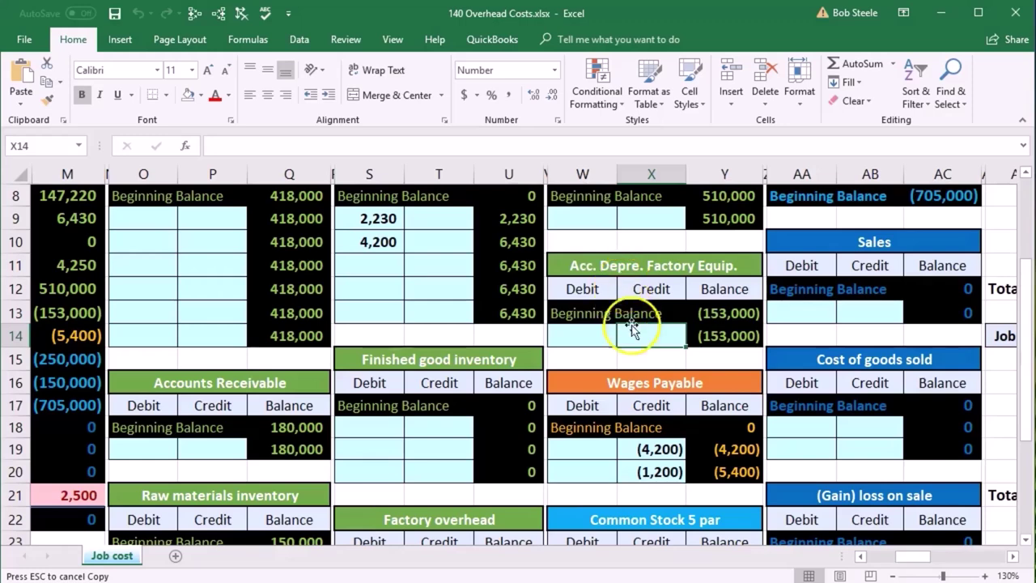
type("=")
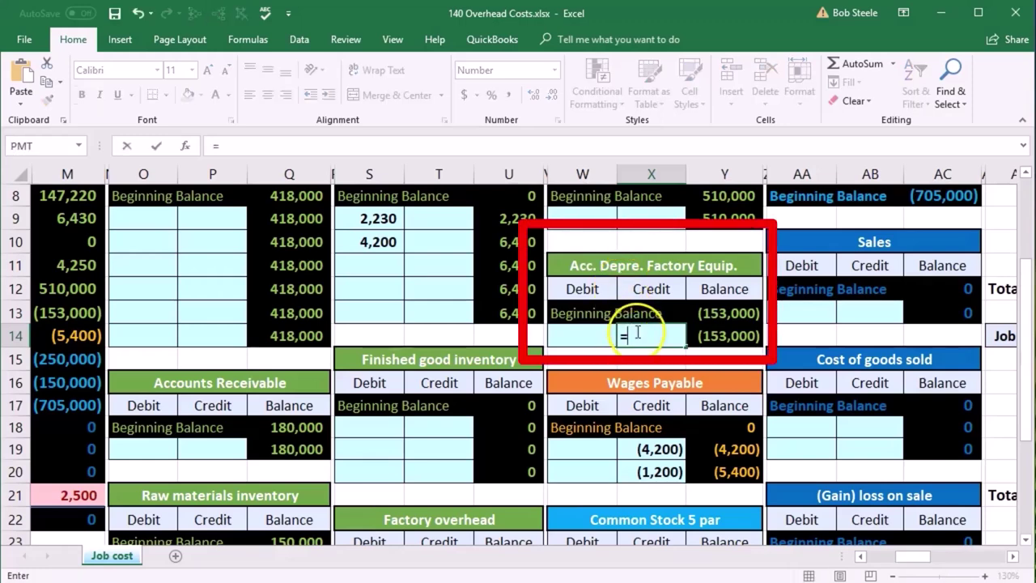
key("Left")
key("Left")
key("Left")
key("Left")
key("Left")
key("Left")
key("Left")
key("Left")
key("Left")
key("Left")
key("Left")
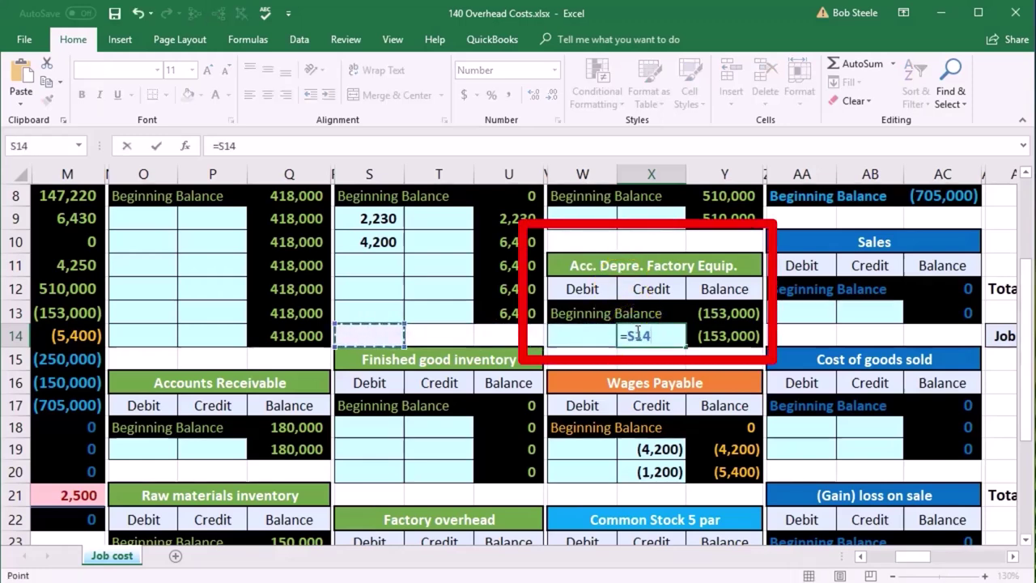
key("Left")
key("Left")
key("Left")
key("Left")
key("Left")
key("Down")
key("Down")
key("Down")
key("Right")
key("Right")
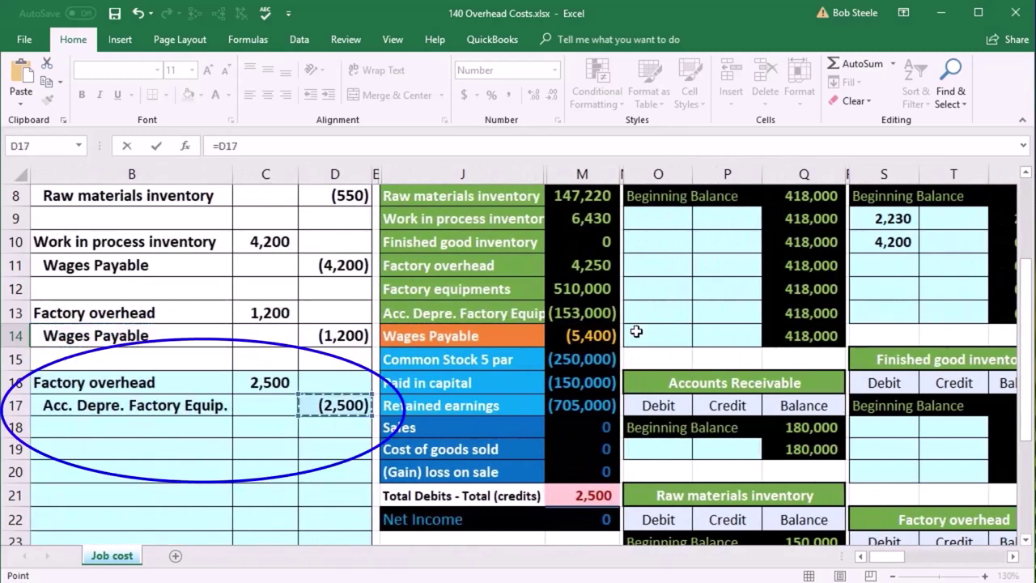
key("Return")
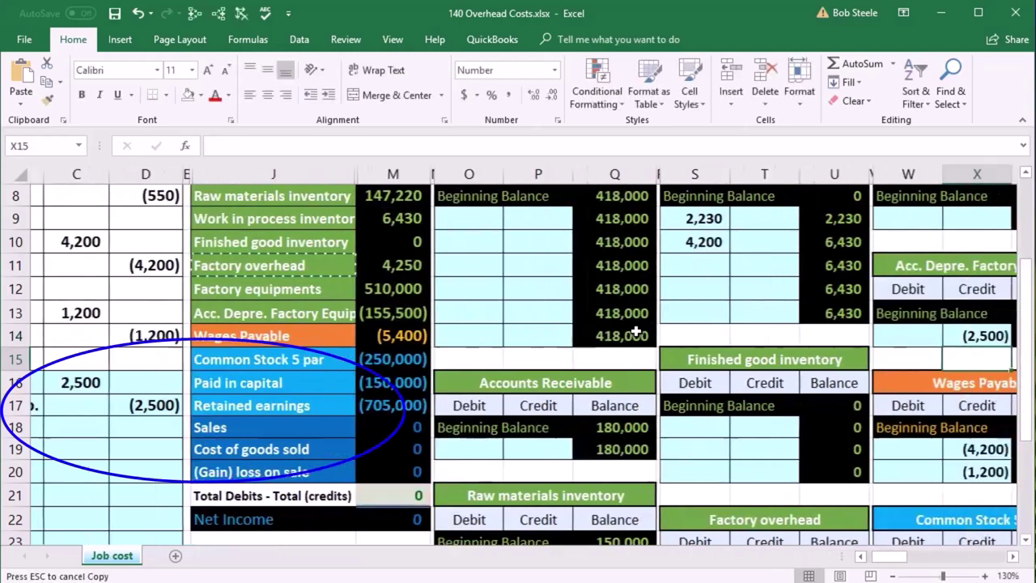
Check the depreciation credit and running balance in the Acc. Depre. Factory Equip. ledger and trace the balance to its trial balance line
key("Right")
key("Right")
key("Right")
key("Right")
key("Right")
key("Right")
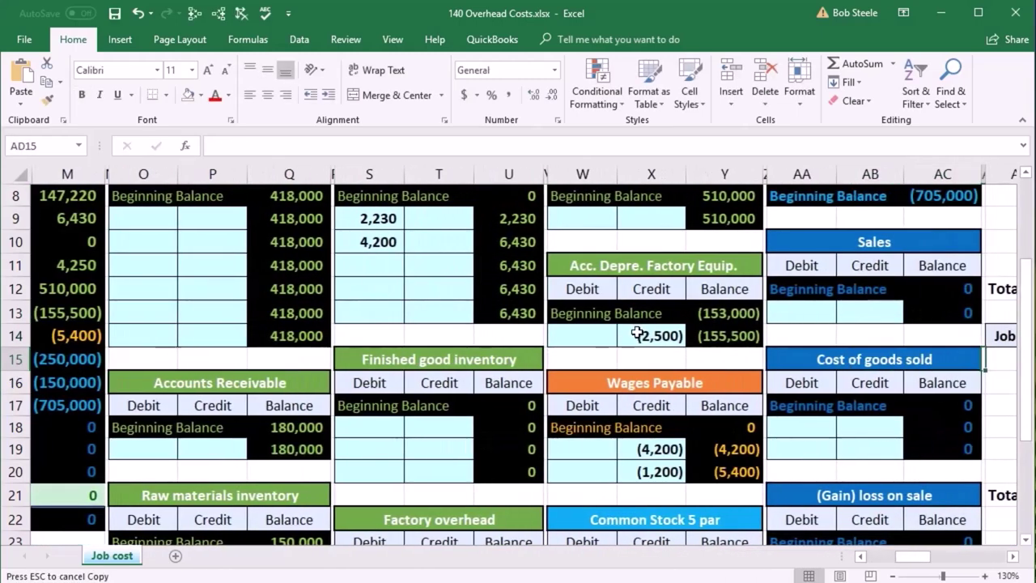
left_click(703, 314)
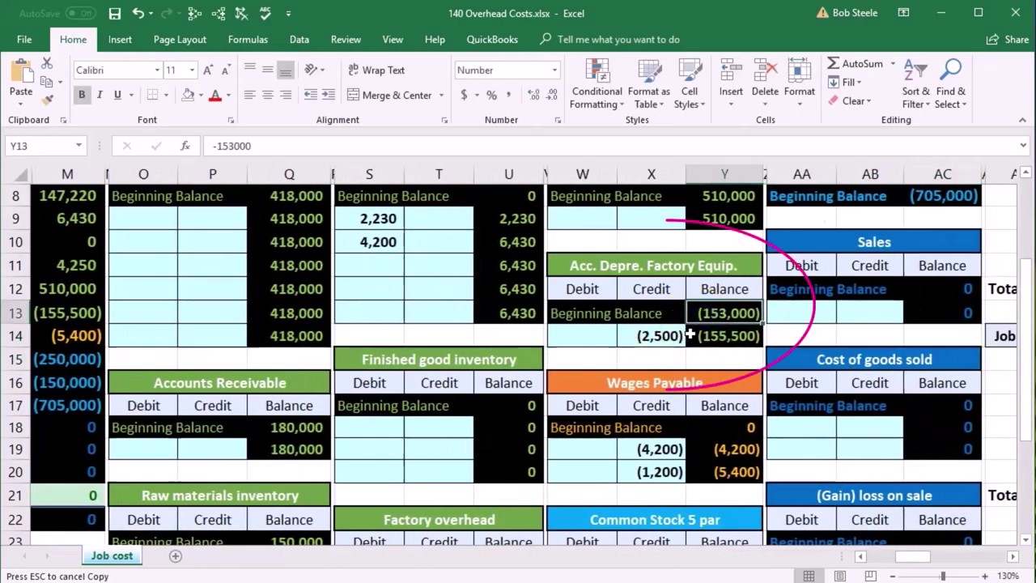
left_click(672, 339)
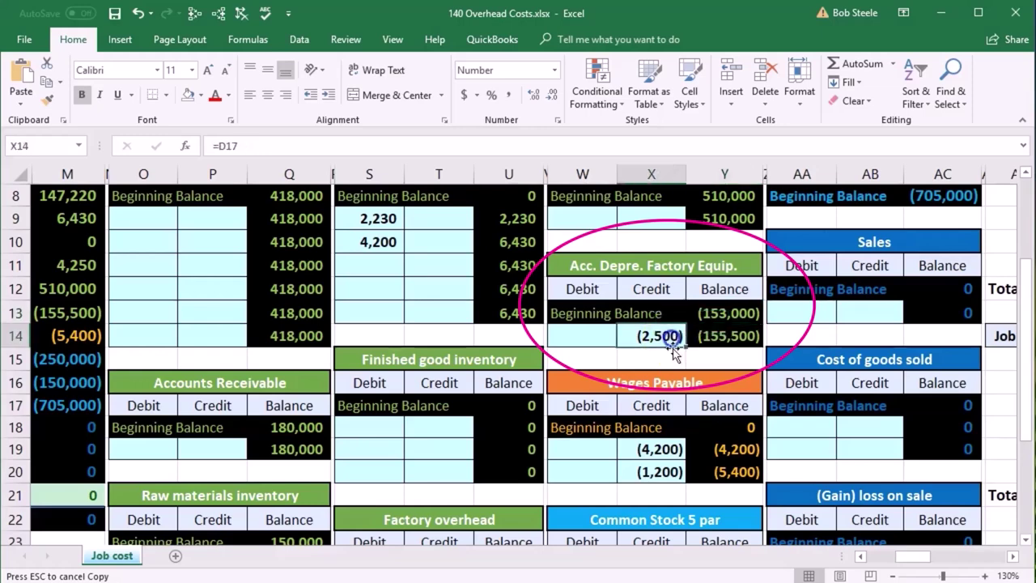
left_click(728, 338)
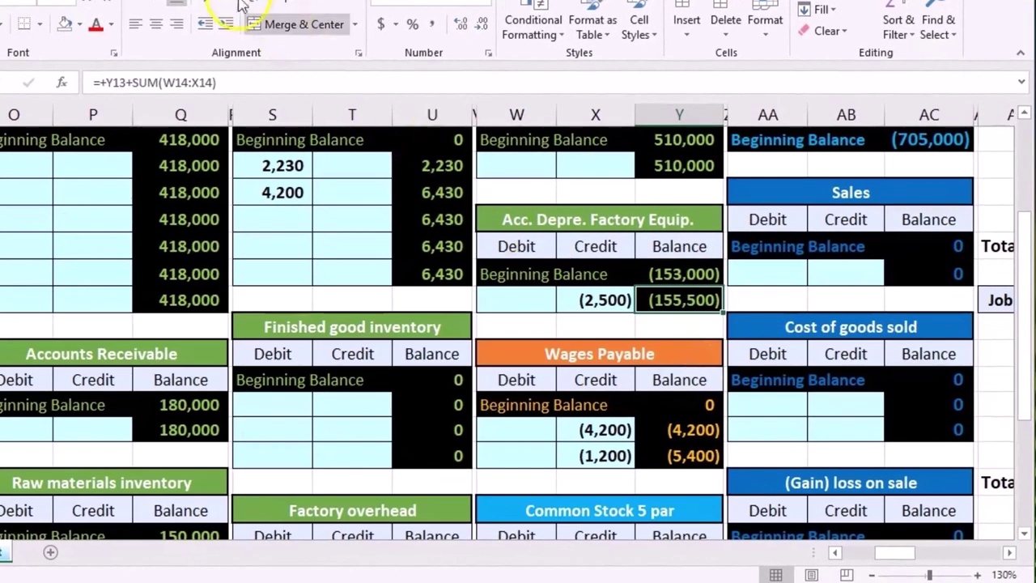
left_click(240, 7)
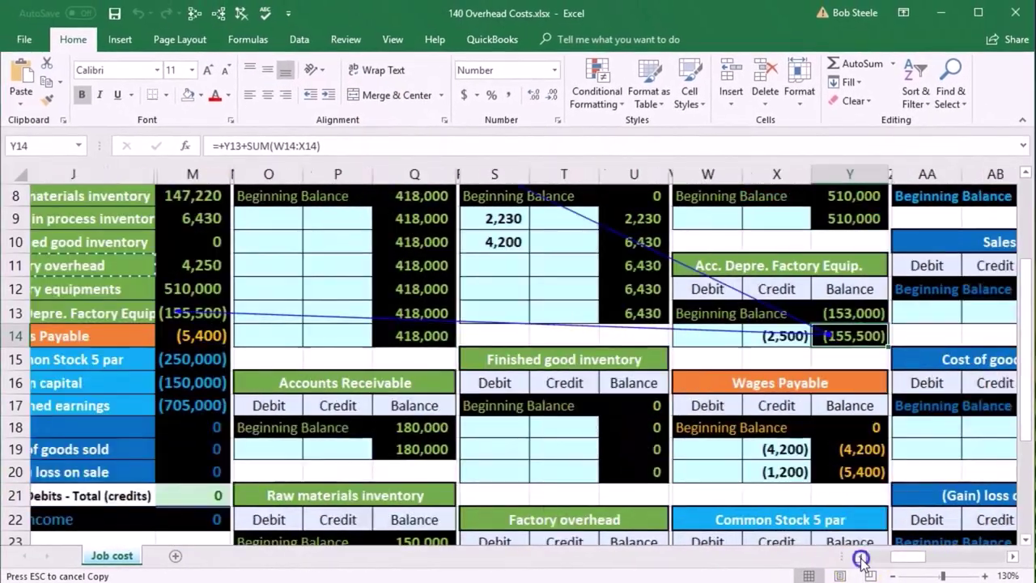
left_click(861, 557)
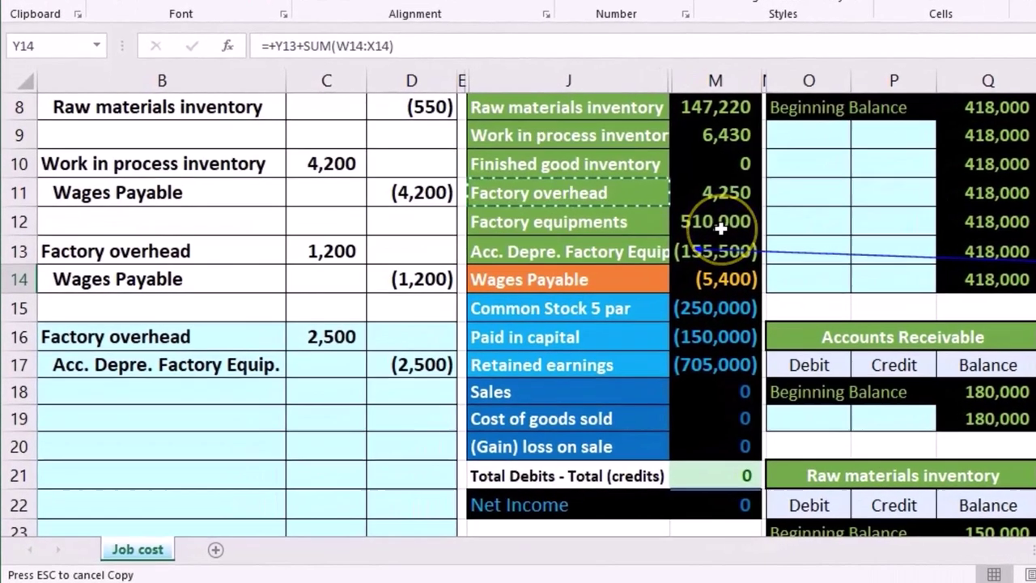
Review the trial balance lines for factory equipment, its accumulated depreciation, the inventories, factory overhead and cost of goods sold
mouse_move(720, 228)
left_mouse_down()
mouse_move(724, 246)
mouse_move(721, 226)
left_mouse_up()
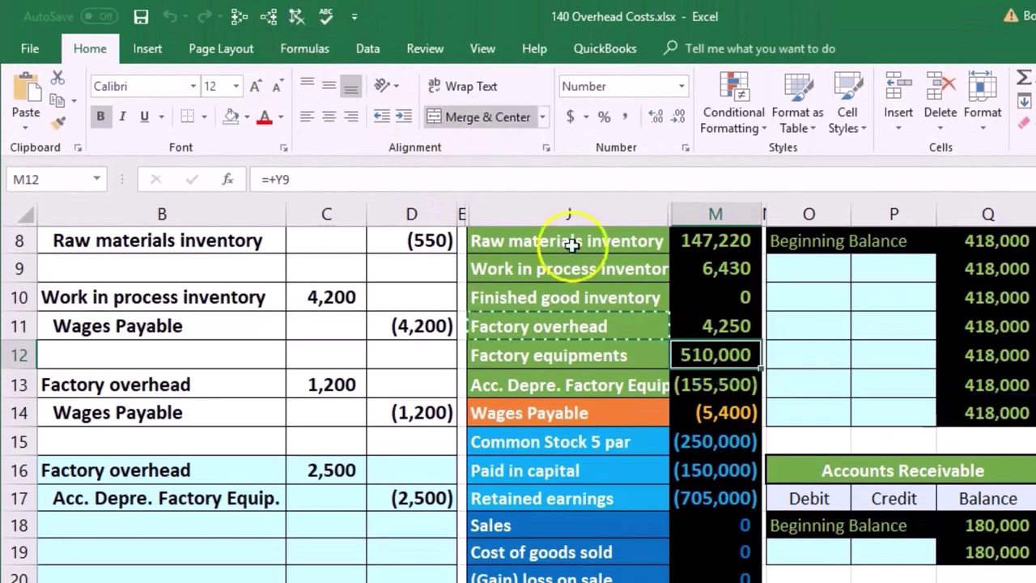
left_click_drag(703, 302, 703, 324)
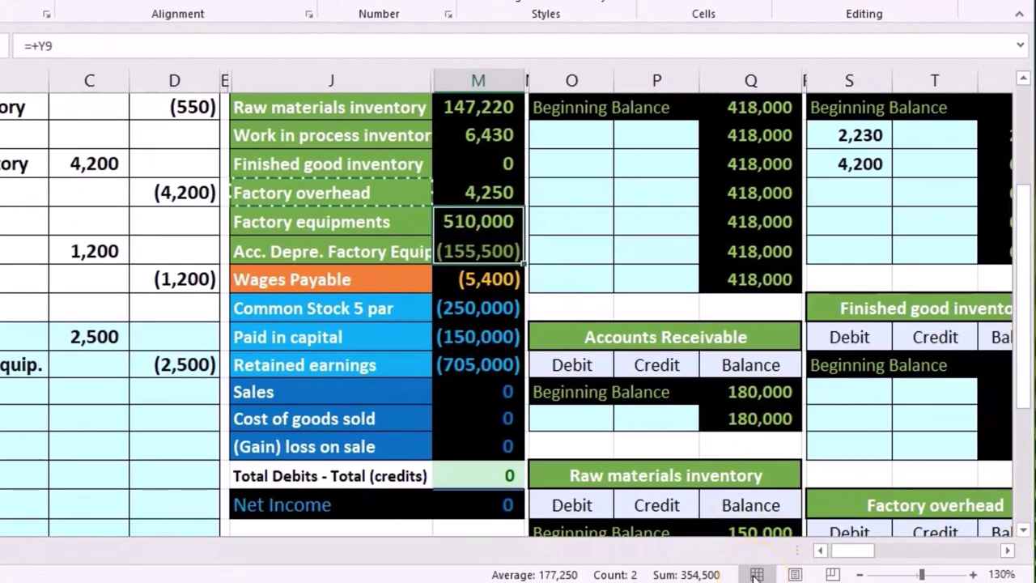
scroll(594, 448, "up", 1)
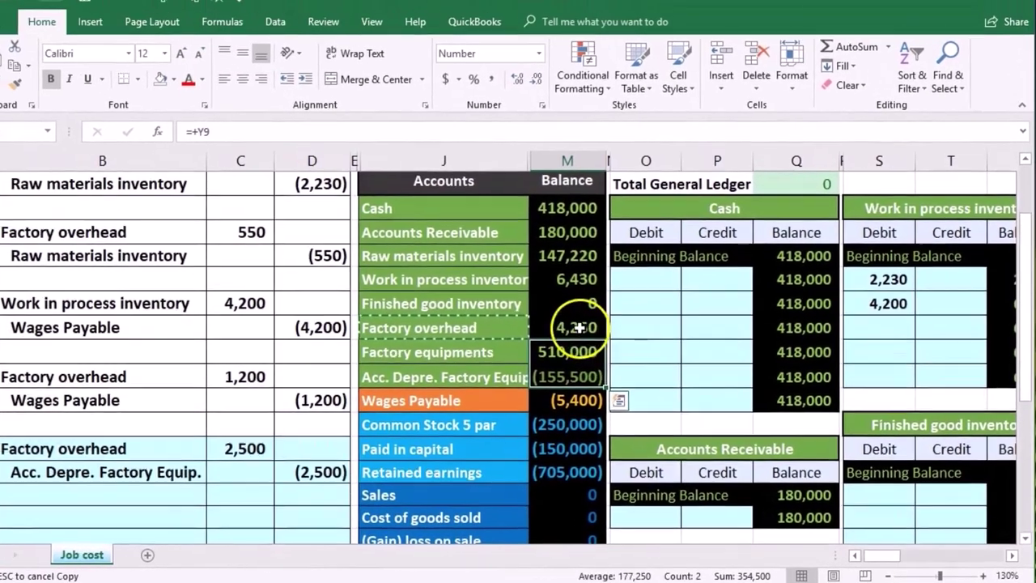
left_click(502, 283)
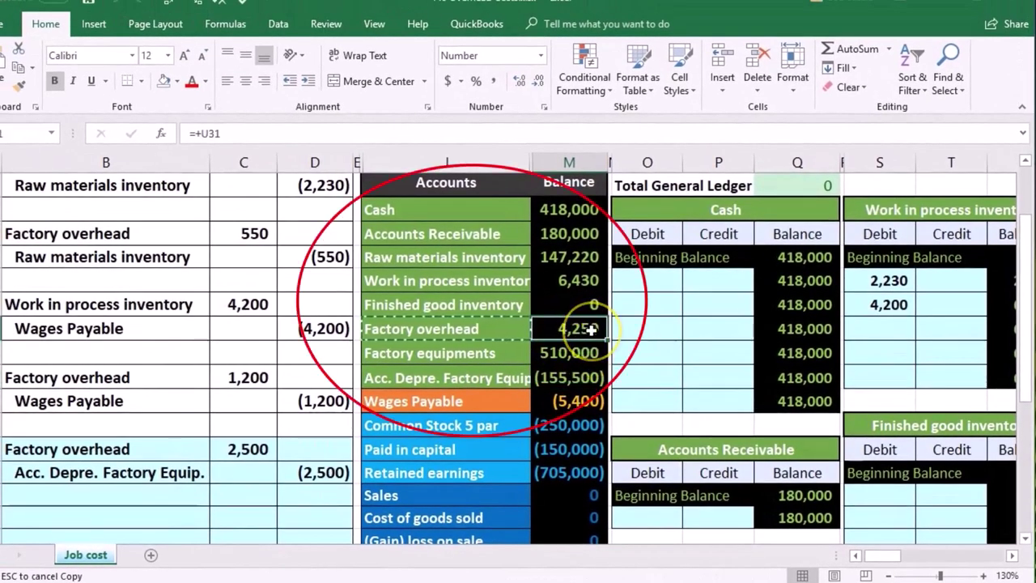
left_click_drag(440, 257, 431, 328)
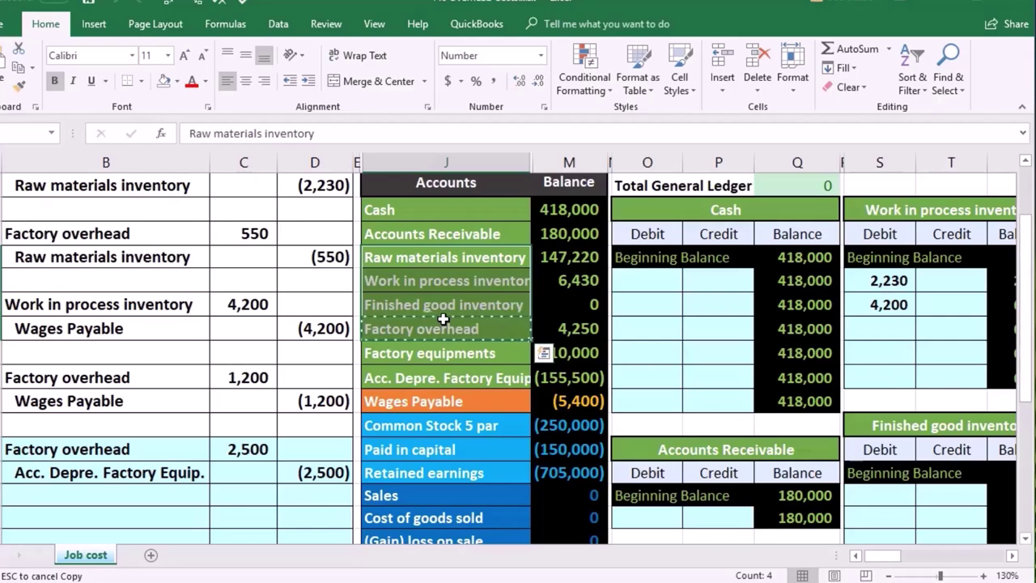
left_click(433, 515)
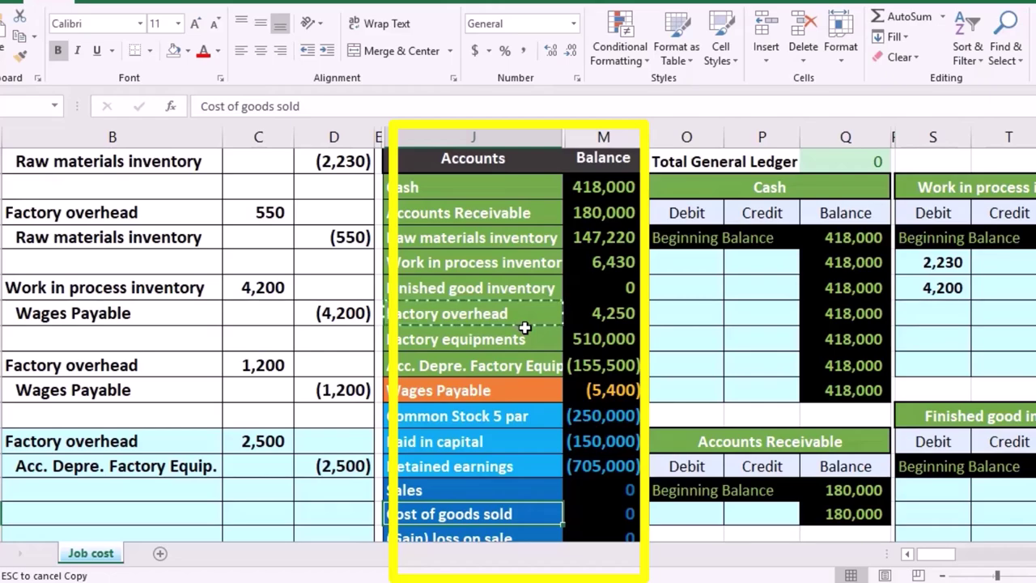
Copy the Cash account name from the trial balance into cell B20, pasting values only
left_click(908, 554)
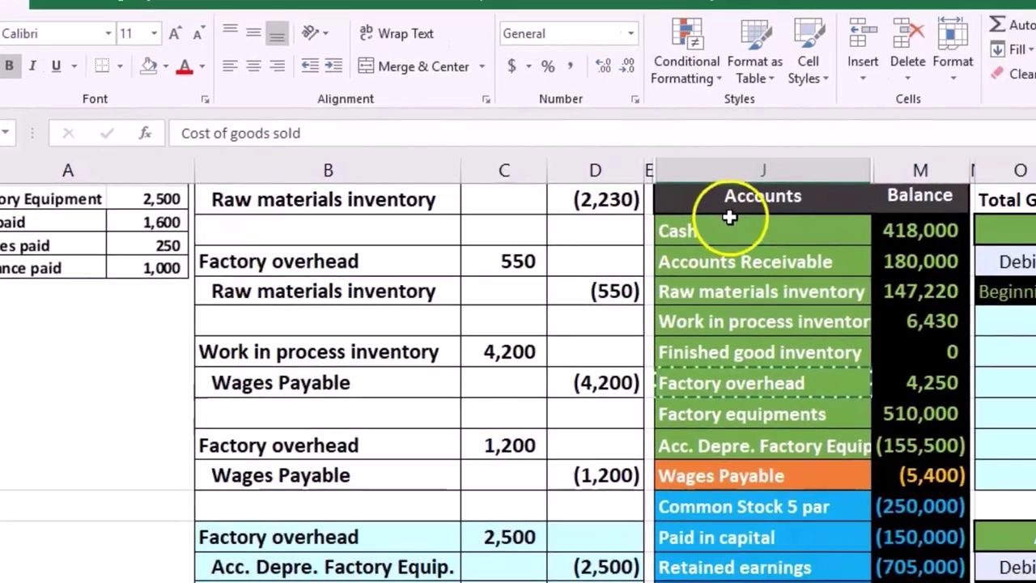
left_click(829, 283)
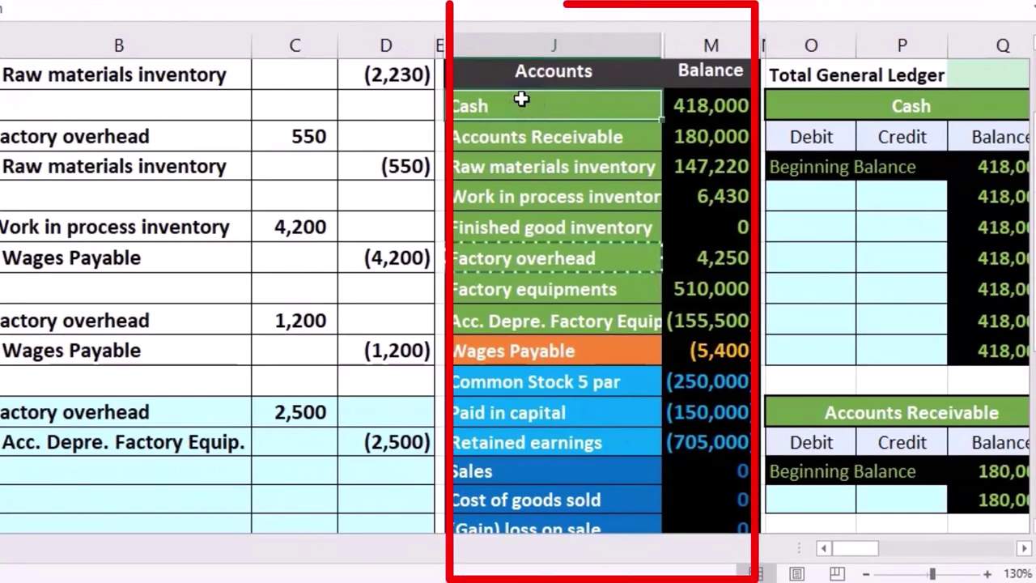
right_click(522, 99)
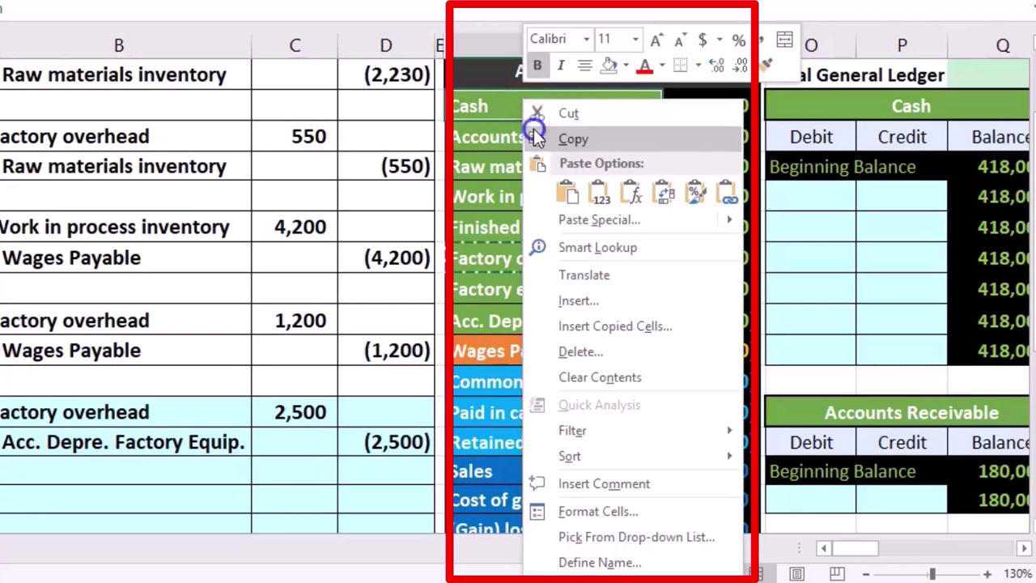
left_click(537, 134)
scroll(115, 373, "down", 1)
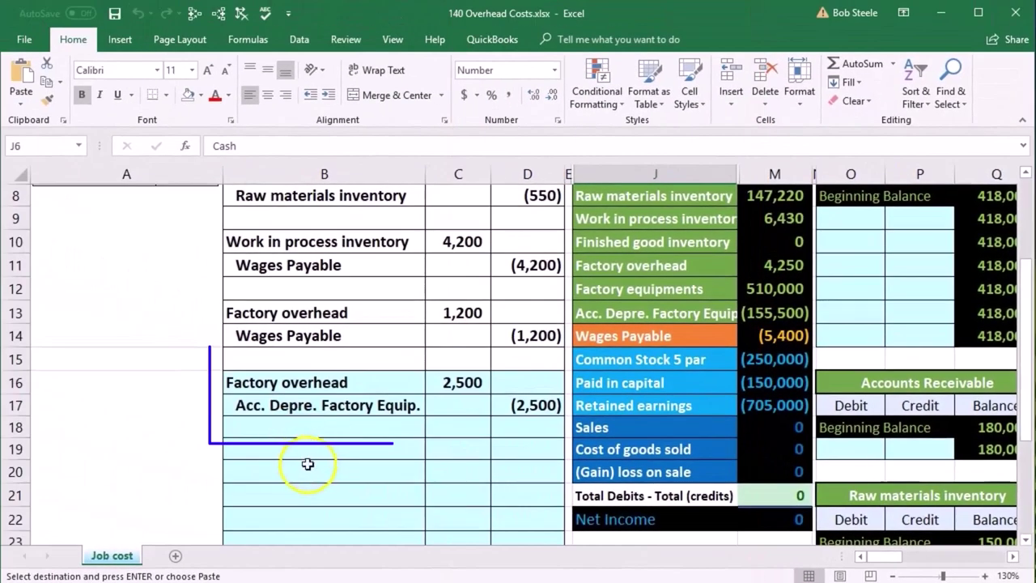
left_click(81, 436)
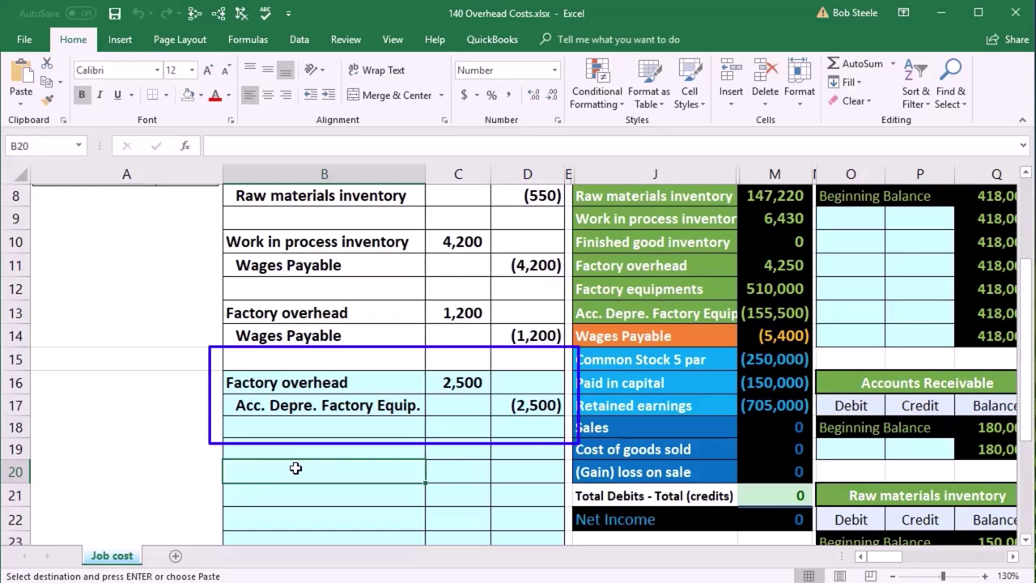
right_click(296, 468)
left_click(356, 180)
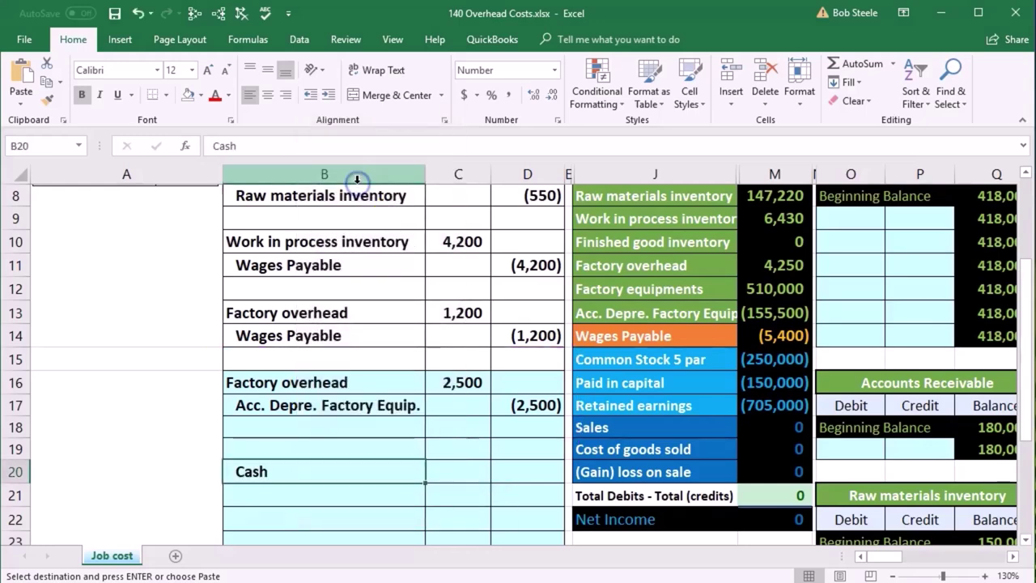
left_click(523, 468)
scroll(193, 475, "up", 1)
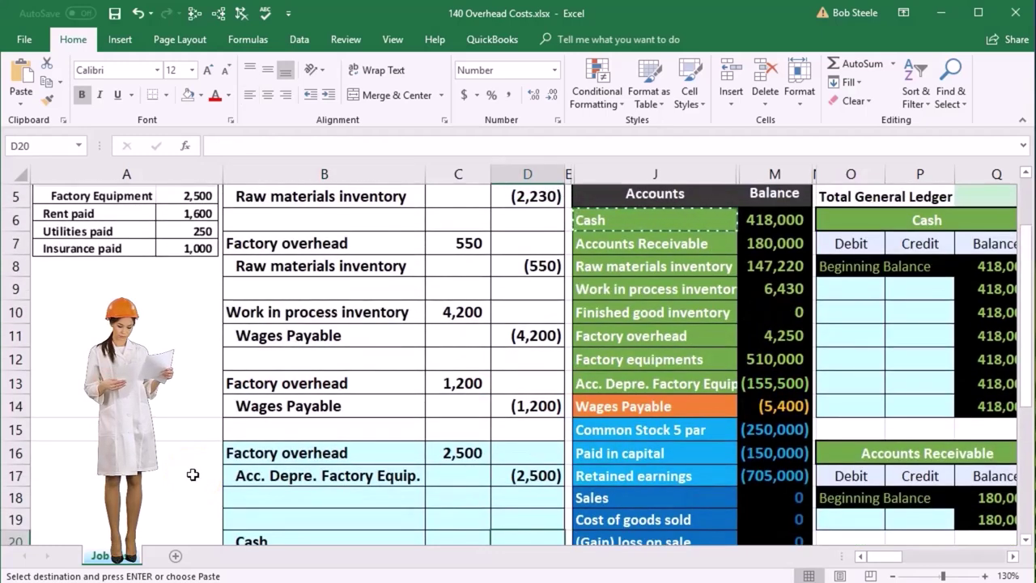
type("-1600-250-1000")
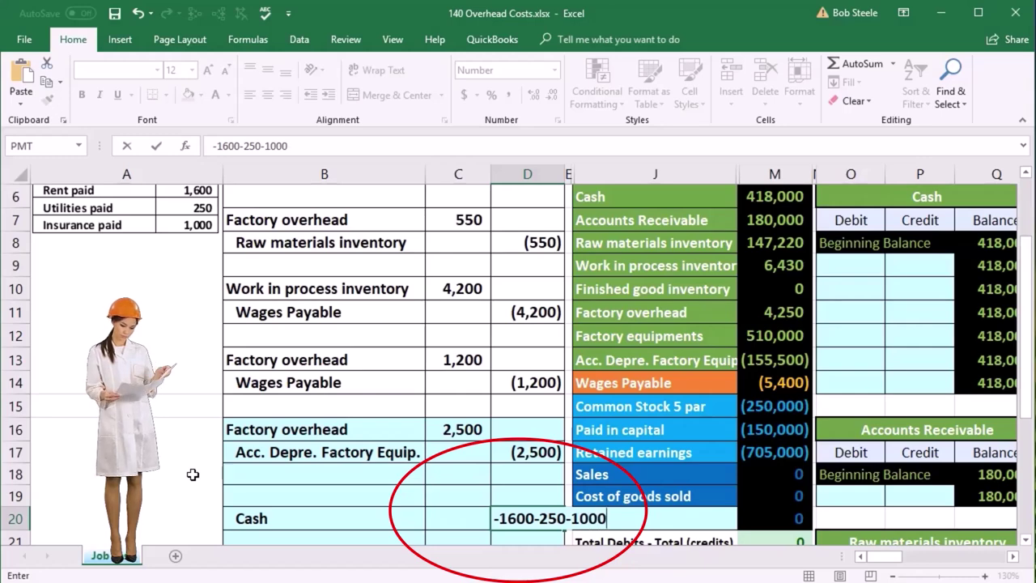
key("Return")
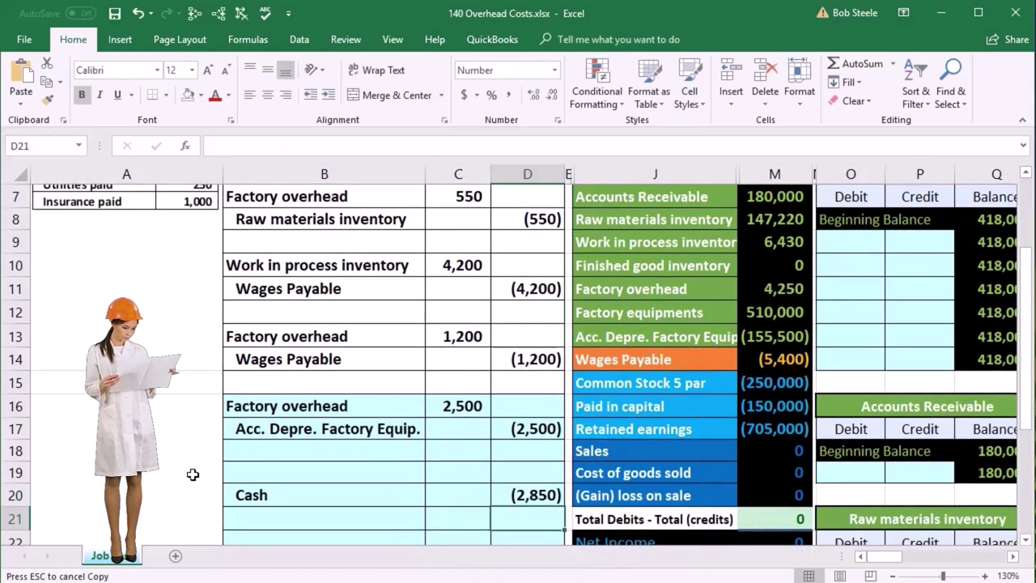
Rewrite the cash credit in cell D20 as the formula =-(1600+250+1000)
key("Up")
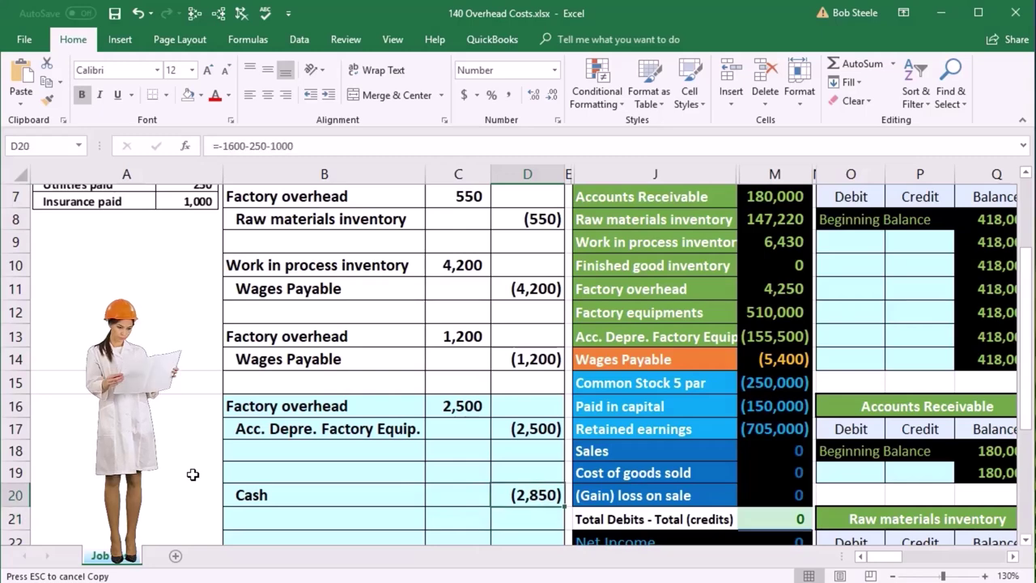
type("=-(")
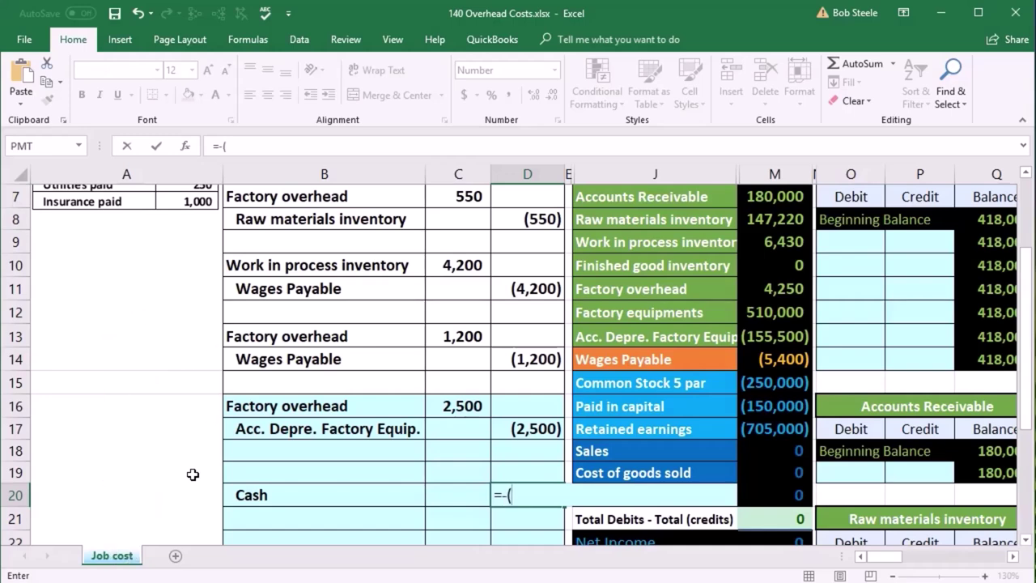
scroll(193, 474, "up", 1)
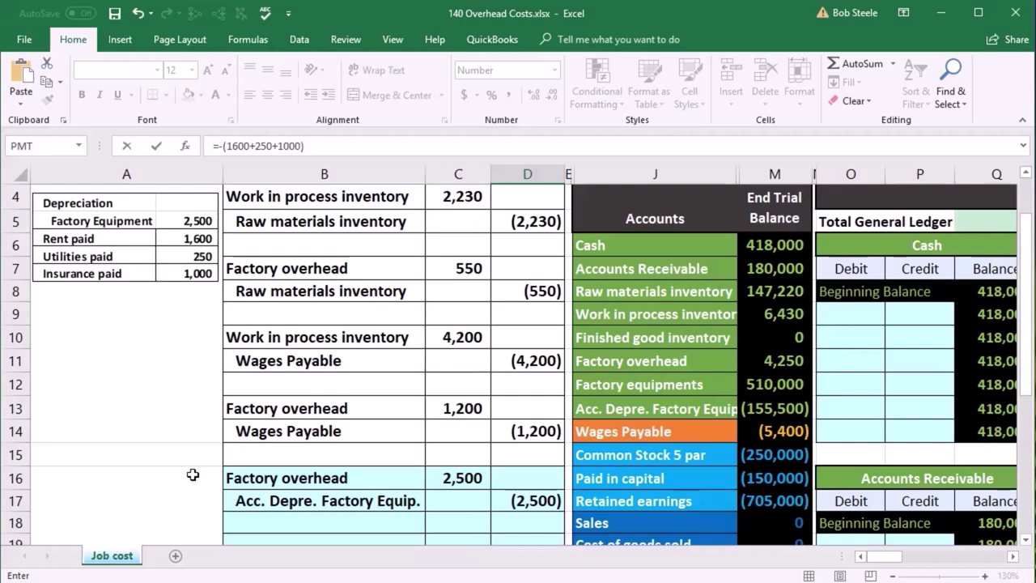
scroll(193, 474, "down", 1)
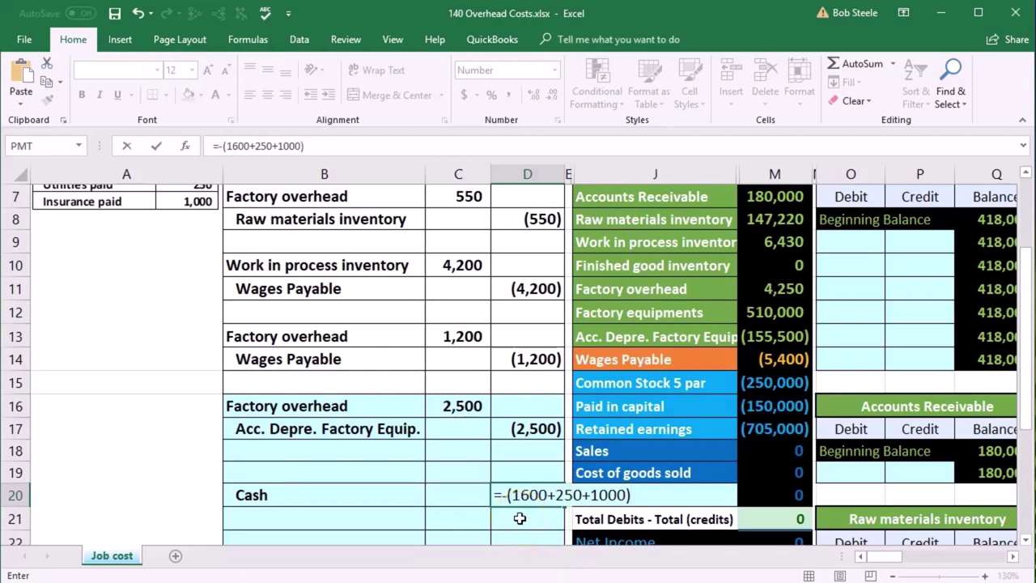
key("Return")
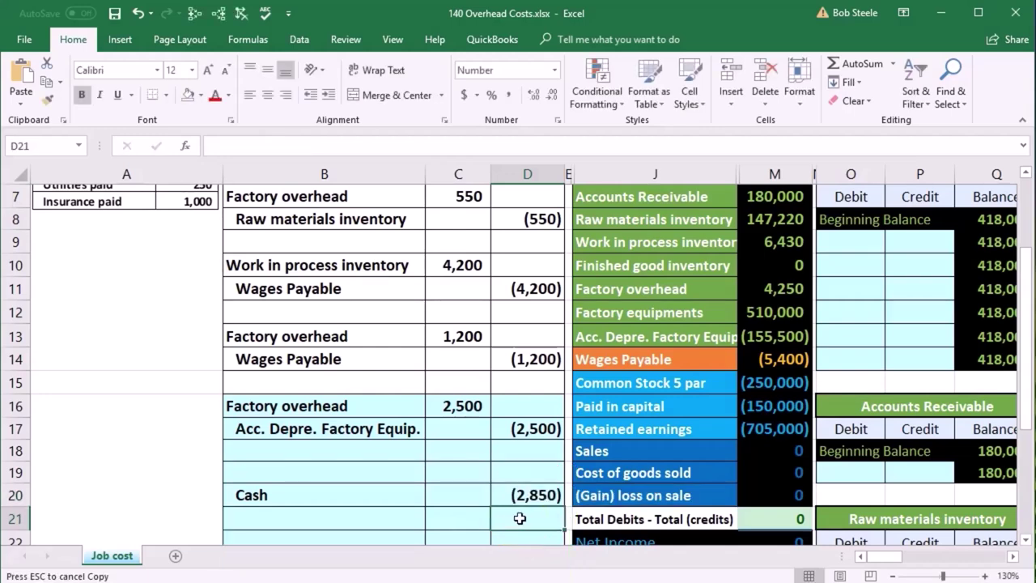
Enter the matching debit in cell C19 as the negative of the cash credit, using -D20
left_click(456, 473)
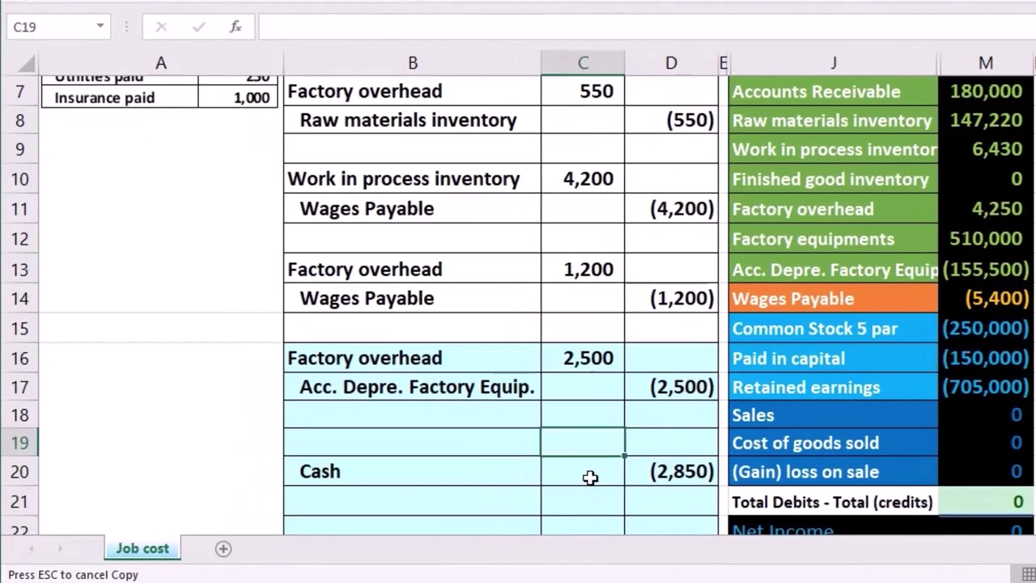
type("-")
left_click(497, 494)
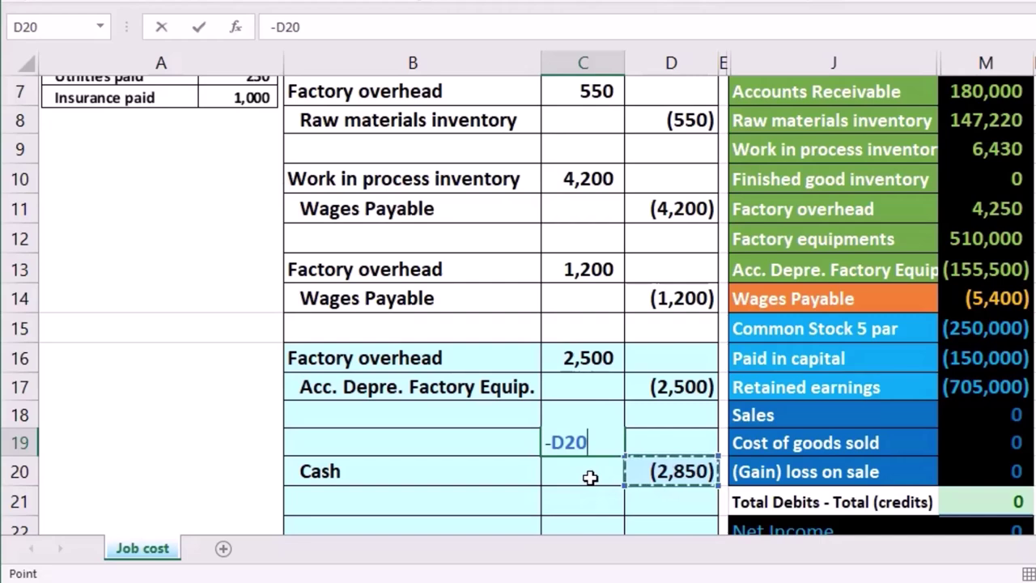
key("Return")
left_click(555, 477)
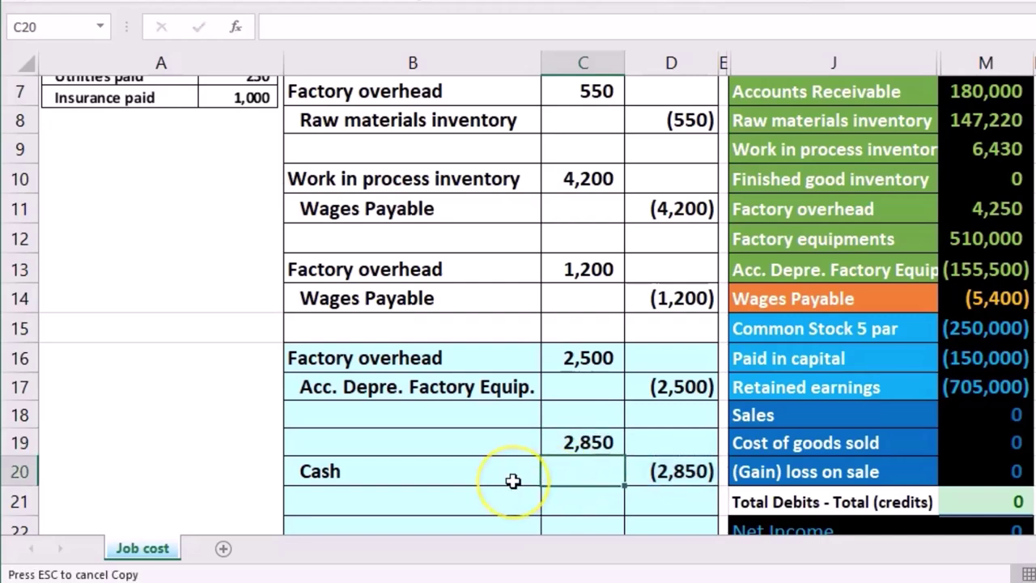
Copy the Factory overhead account name from the trial balance into cell B19, pasting values only
scroll(498, 479, "up", 1)
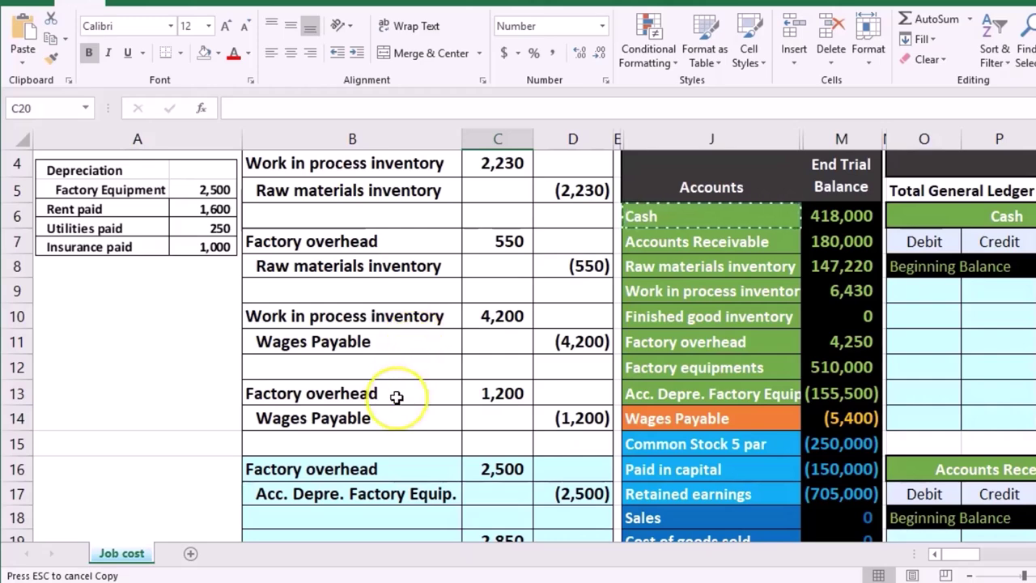
left_click(690, 341)
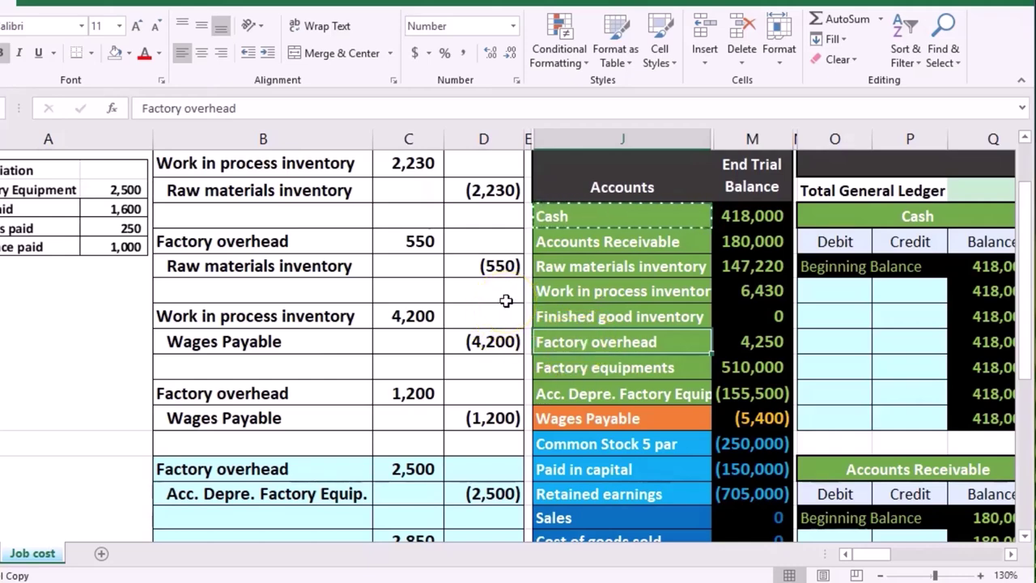
scroll(490, 271, "down", 1)
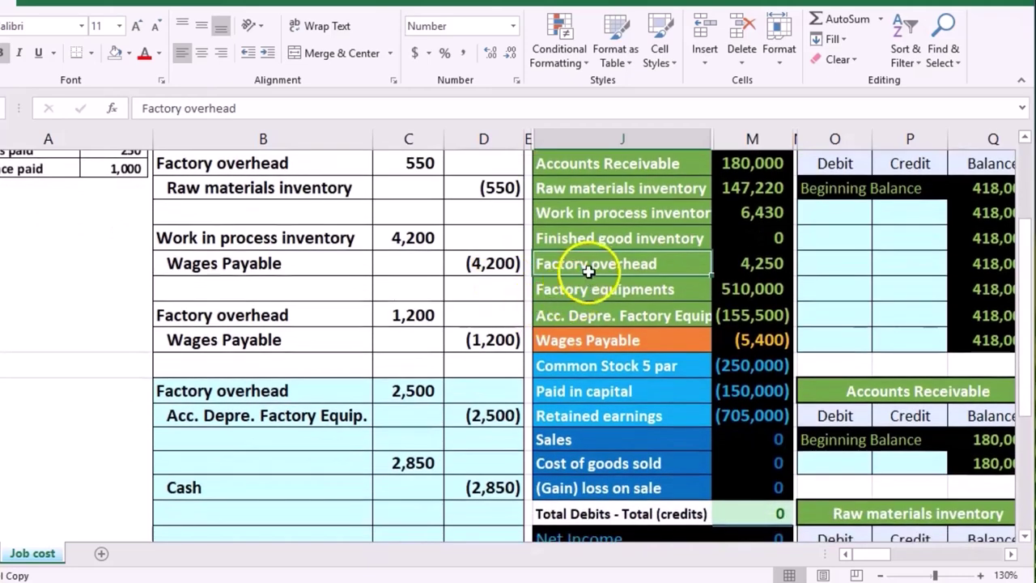
right_click(592, 263)
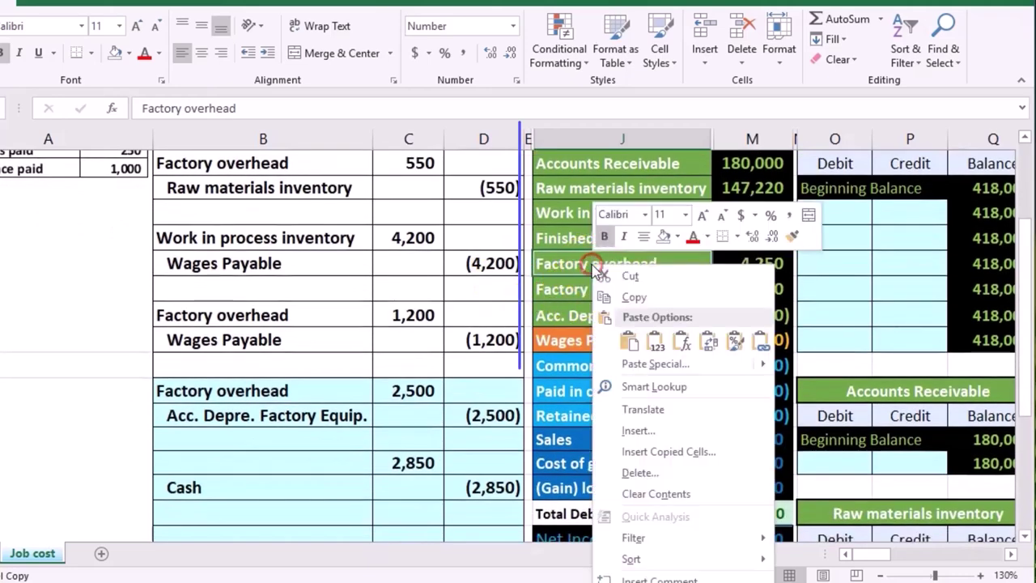
left_click(632, 297)
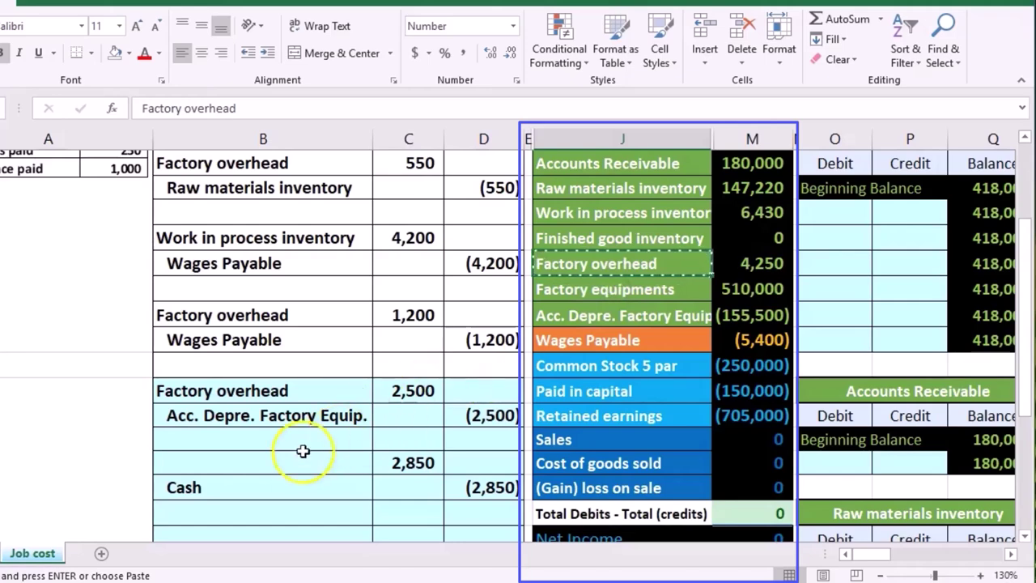
left_click(279, 457)
right_click(279, 457)
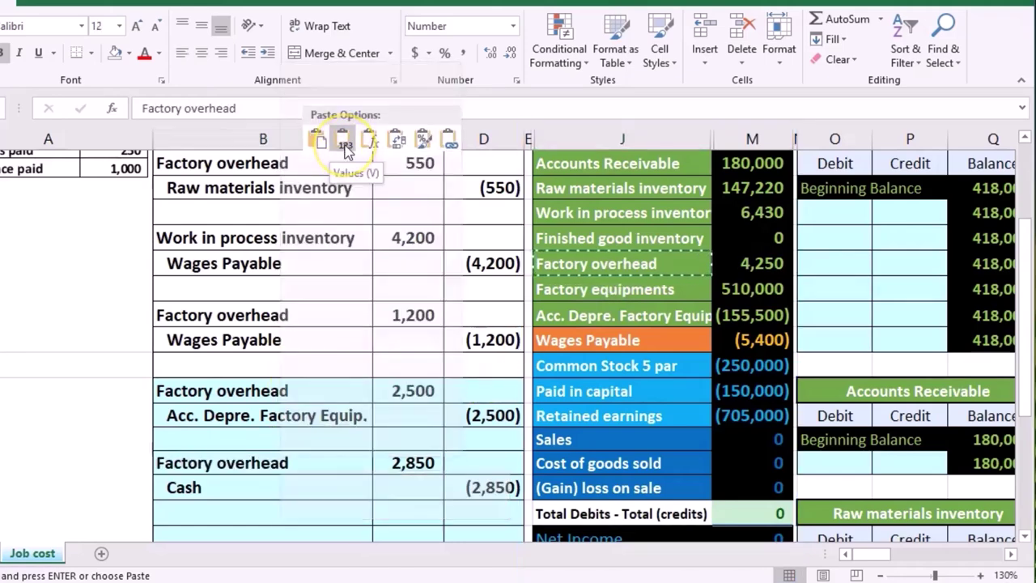
Paste the copied Factory overhead account name into cell B19 as values only
left_click(344, 145)
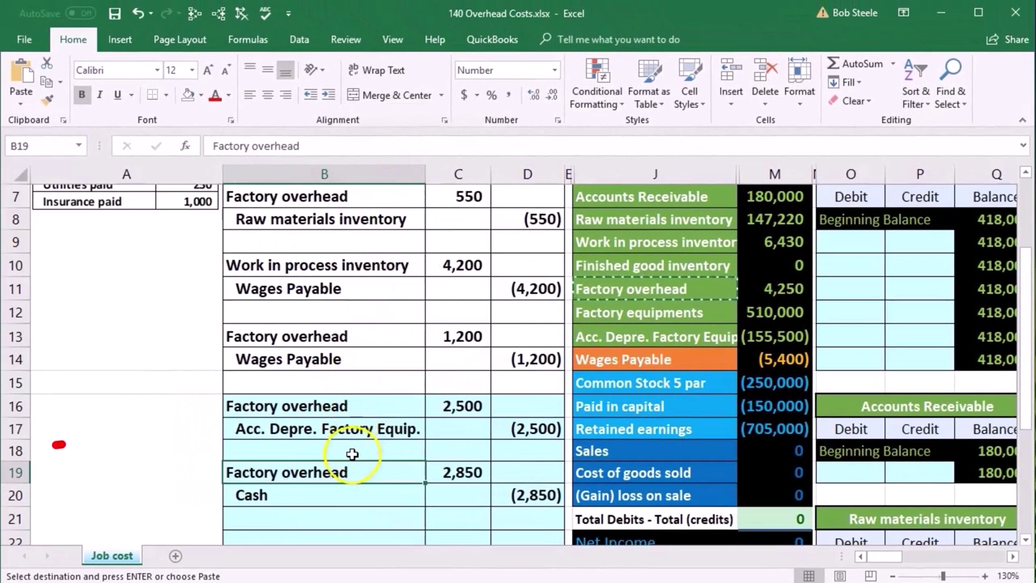
scroll(304, 486, "down", 1)
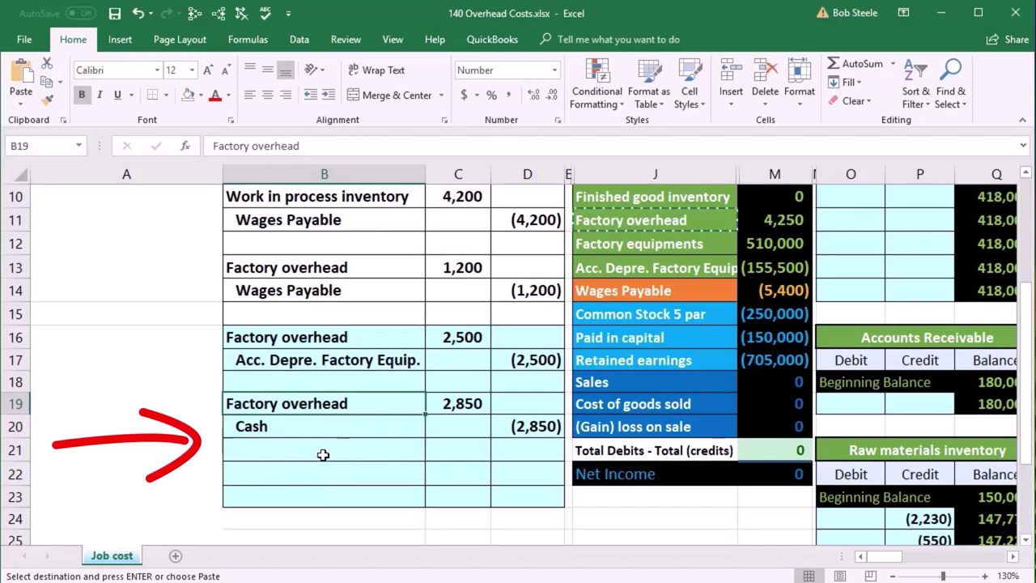
Review the rent, utilities and insurance journal entry in rows 19 and 20, checking its accounts and the formulas in C19 and D20
left_click_drag(347, 405, 438, 404)
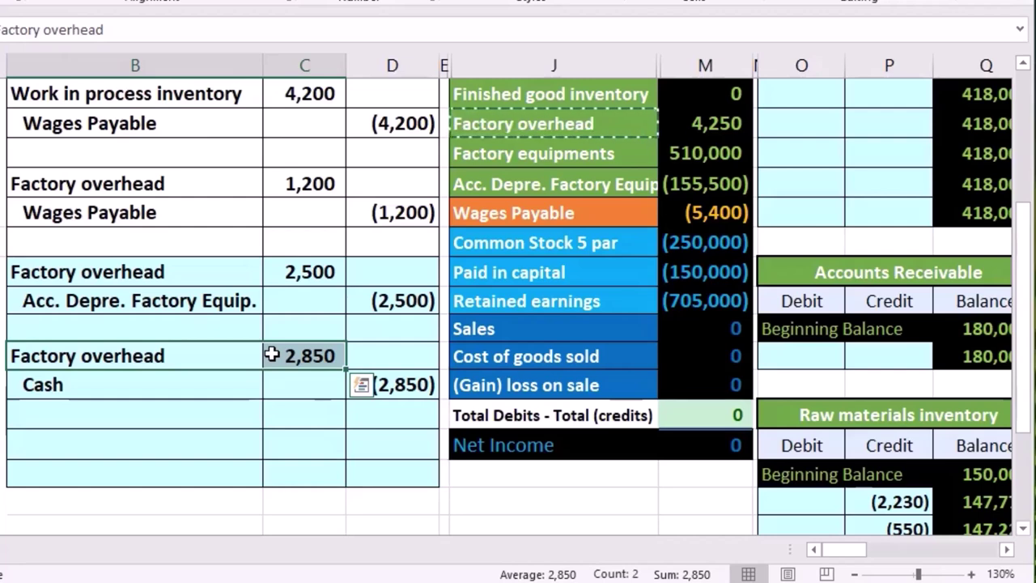
left_click_drag(233, 400, 381, 385)
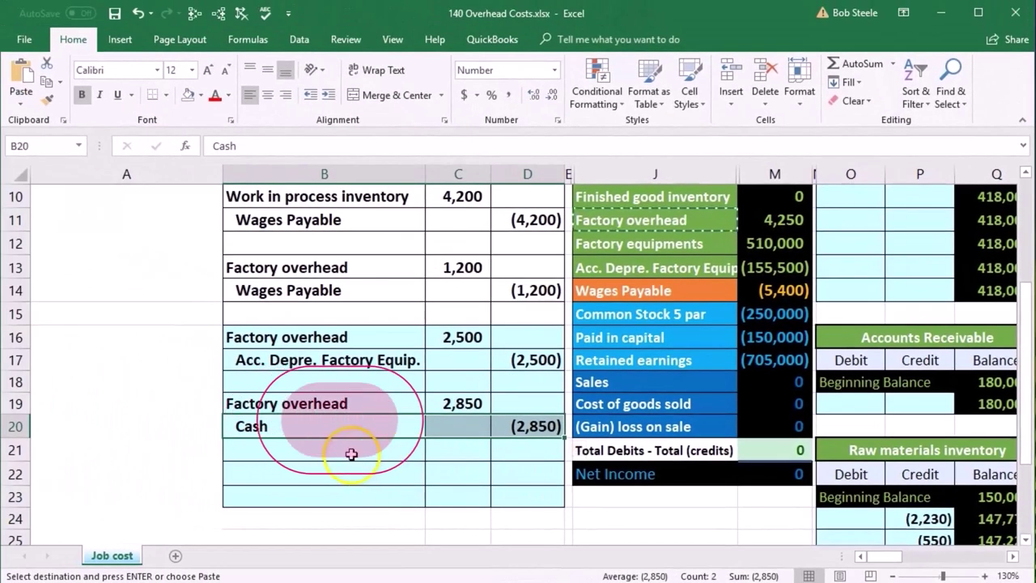
left_click(170, 421)
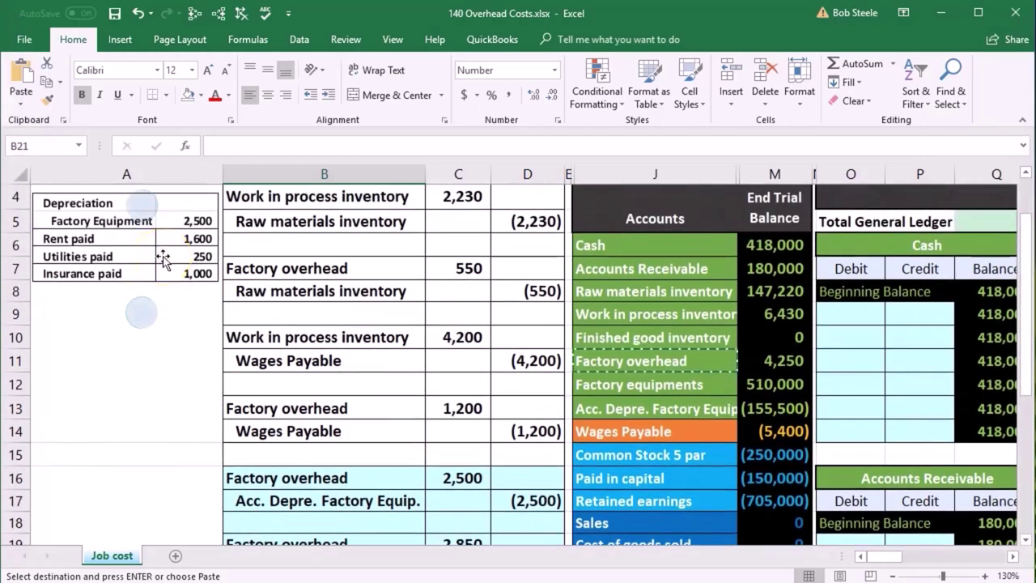
scroll(232, 331, "down", 2)
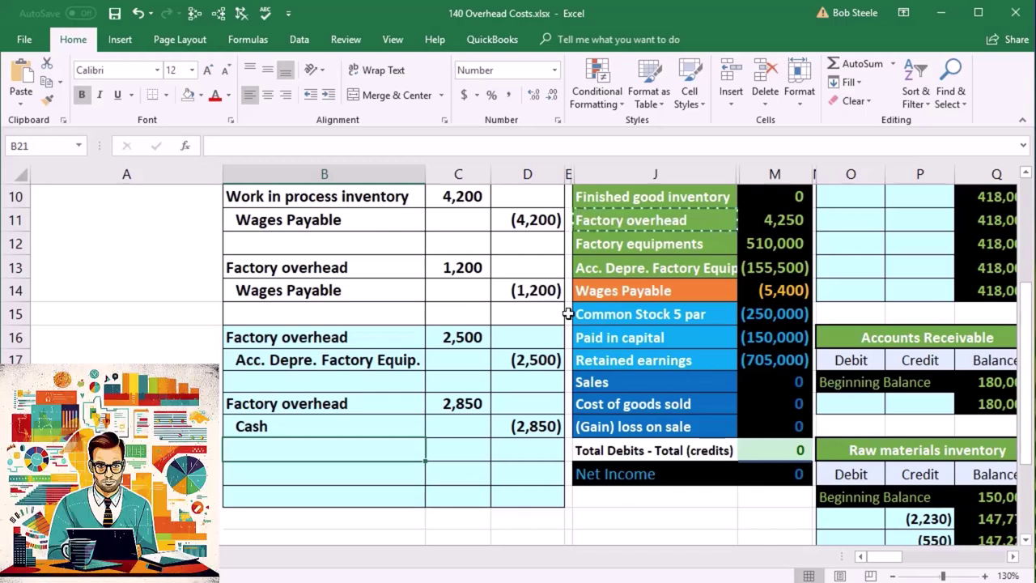
left_click_drag(340, 402, 348, 419)
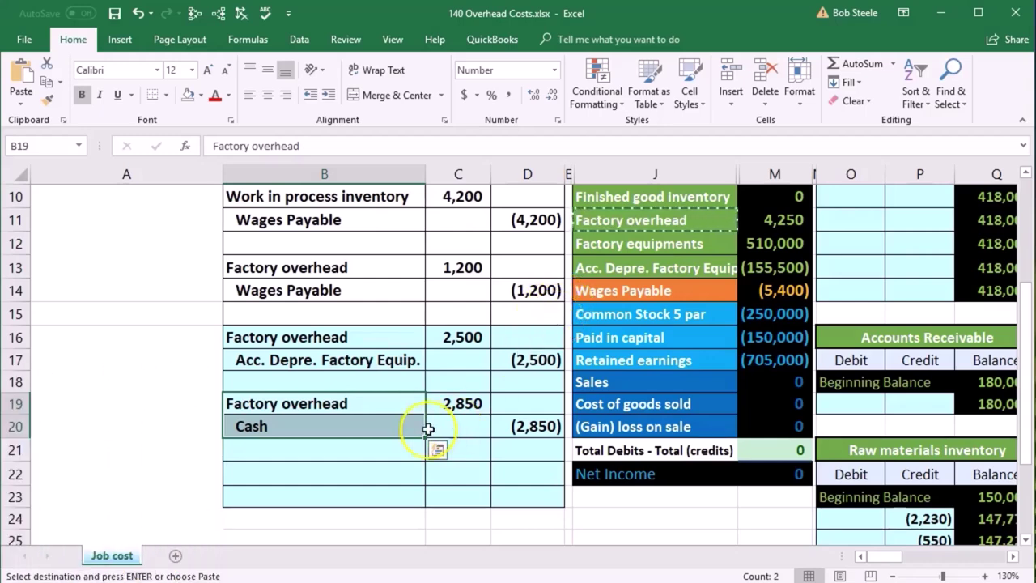
left_click(384, 422)
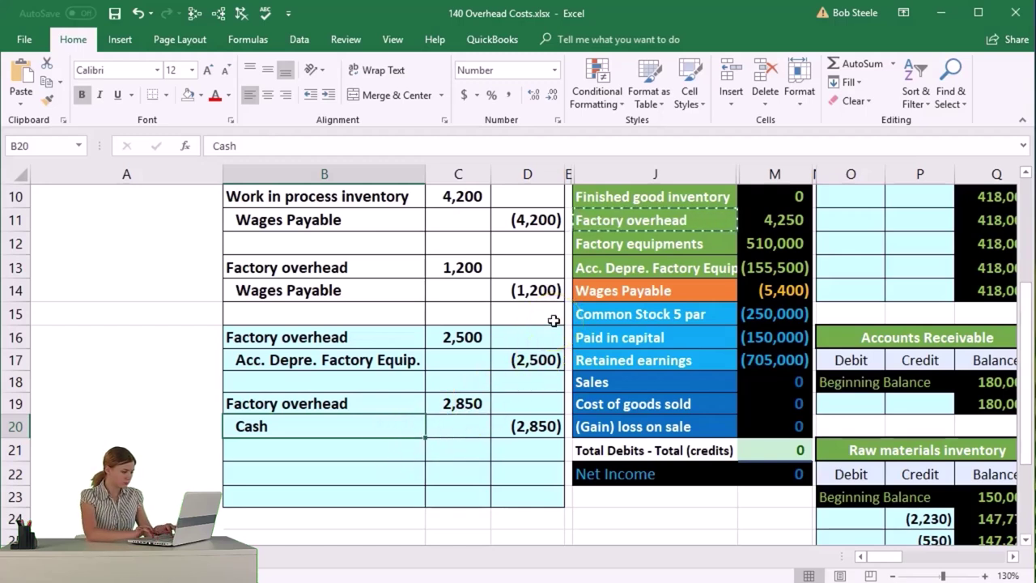
left_click(461, 404)
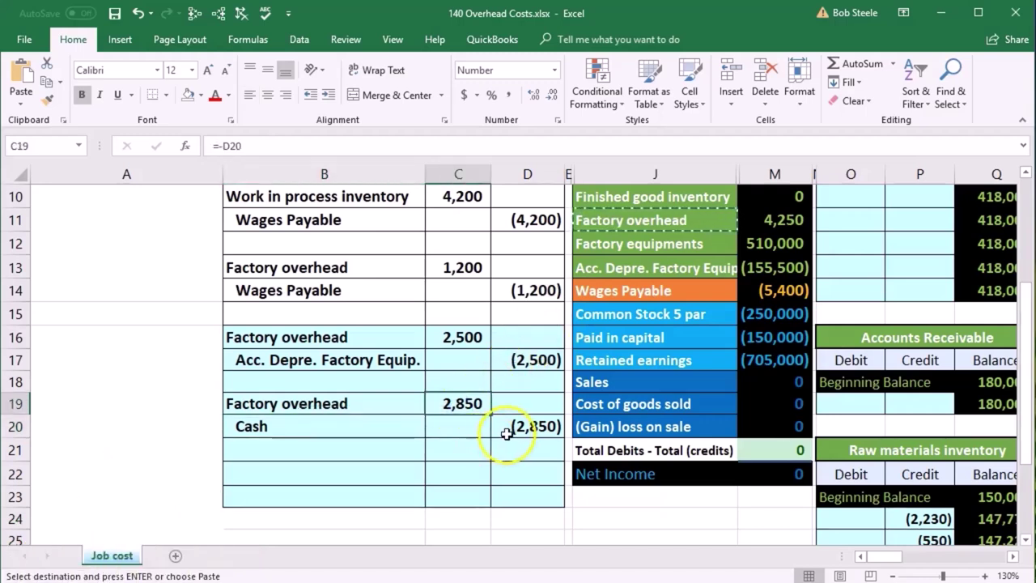
left_click(505, 435)
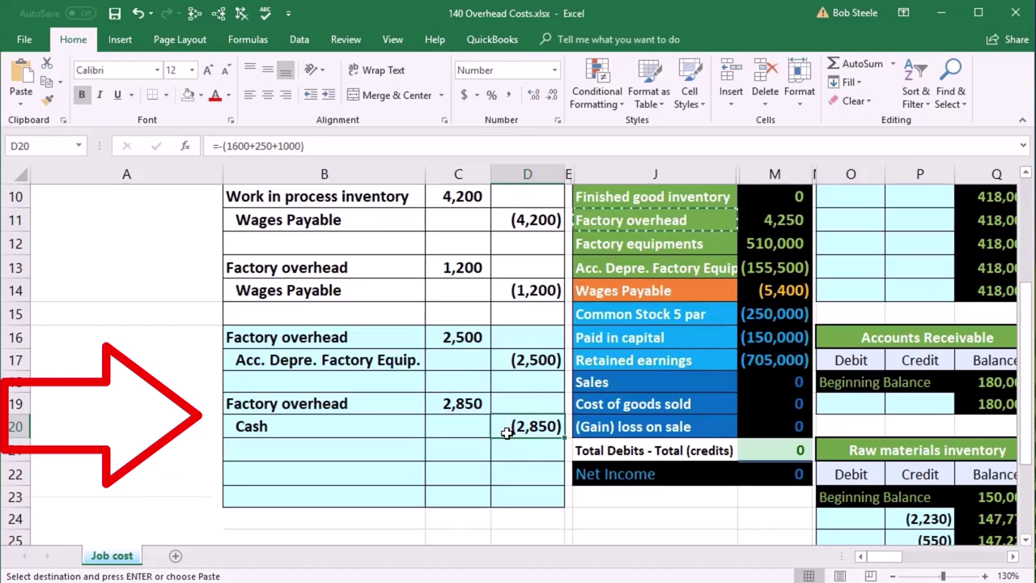
left_click(466, 405)
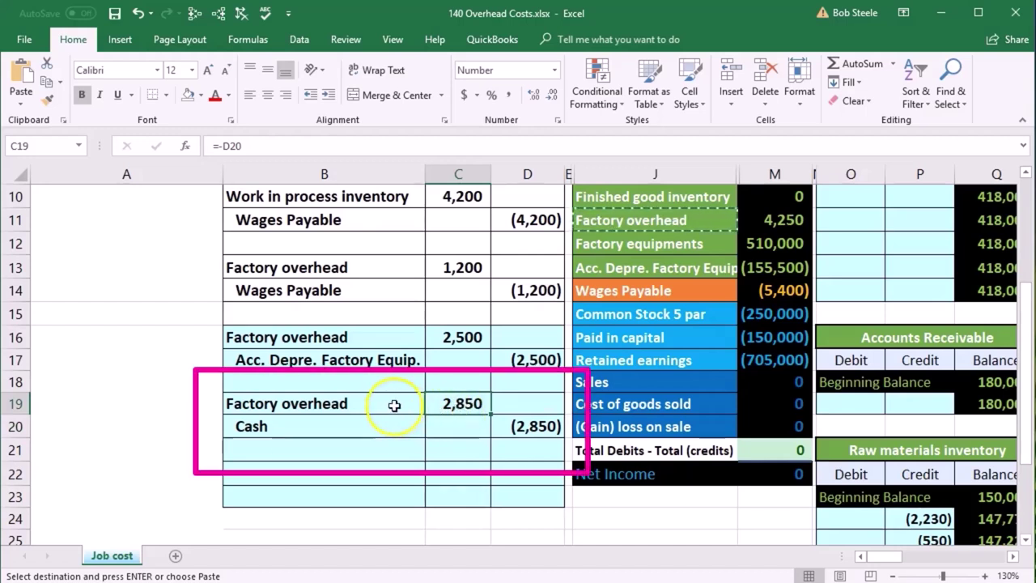
Post the second overhead debit to the Factory overhead ledger by linking cell S28 to the journal entry with =C19
left_click_drag(394, 406, 436, 405)
left_click_drag(626, 219, 749, 218)
scroll(773, 263, "up", 1)
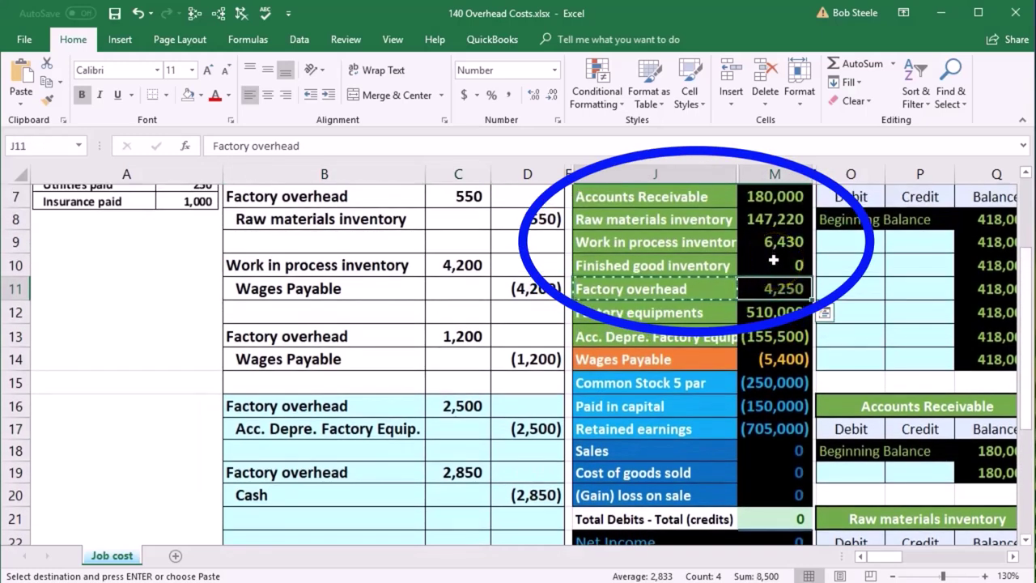
key("Right")
key("Right")
key("Right")
key("Right")
key("Right")
key("Right")
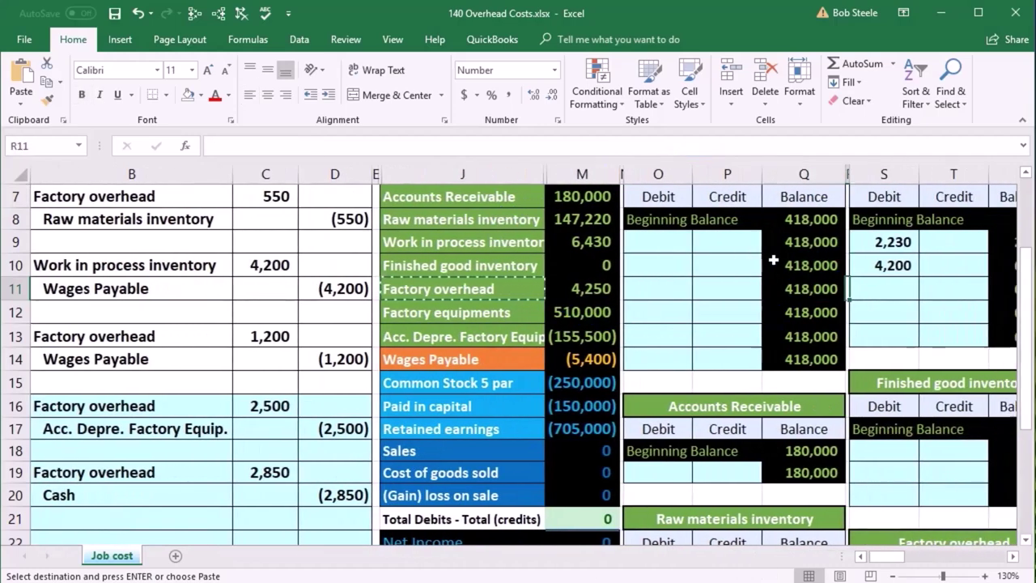
key("Down")
key("Down")
key("Down")
key("Down")
key("Down")
key("Down")
key("Down")
key("Down")
key("Down")
key("Down")
key("Down")
key("Down")
key("Down")
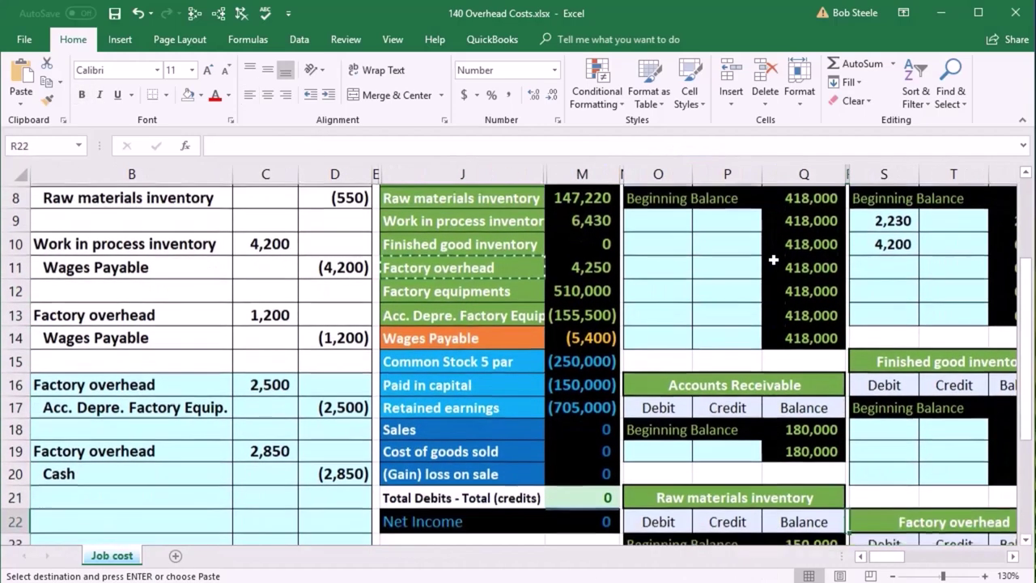
key("Down")
key("Down")
key("Down")
key("Down")
key("Right")
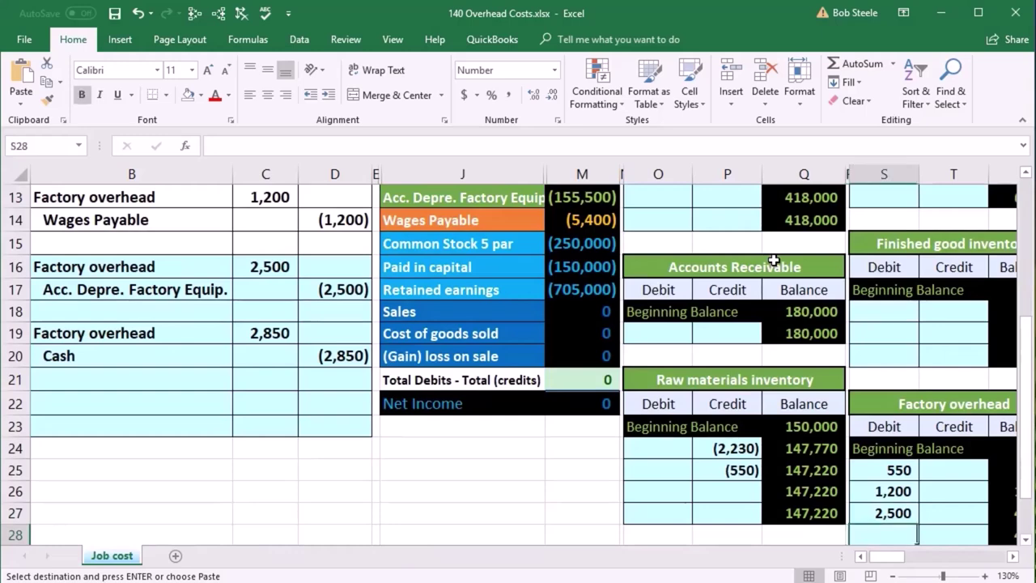
scroll(775, 260, "down", 1)
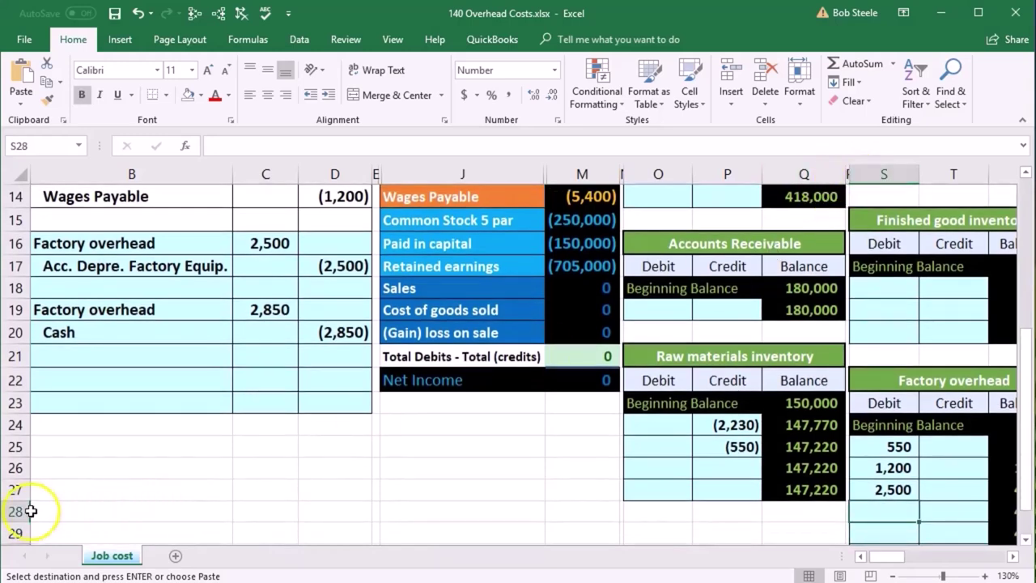
type("=")
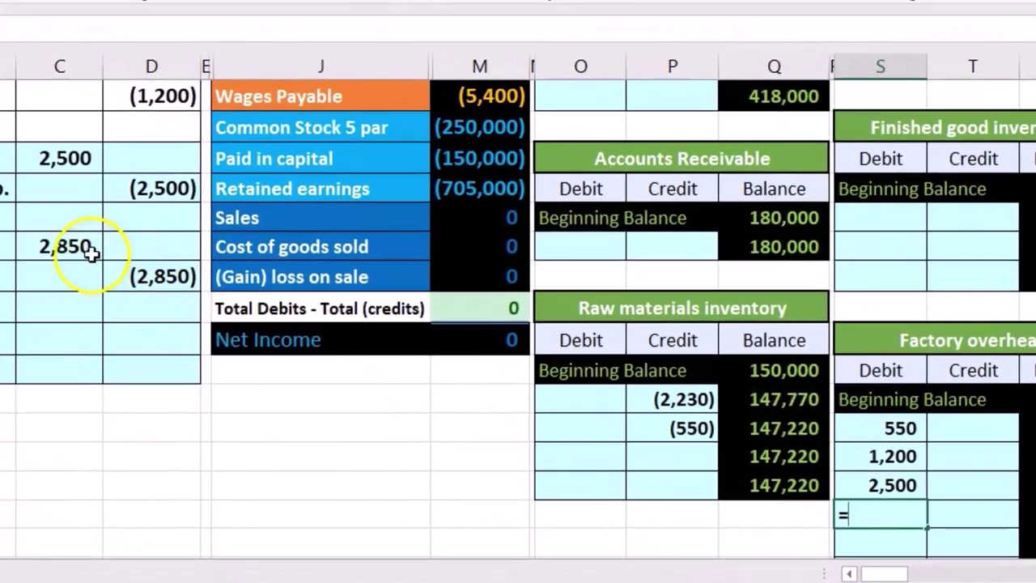
left_click(40, 225)
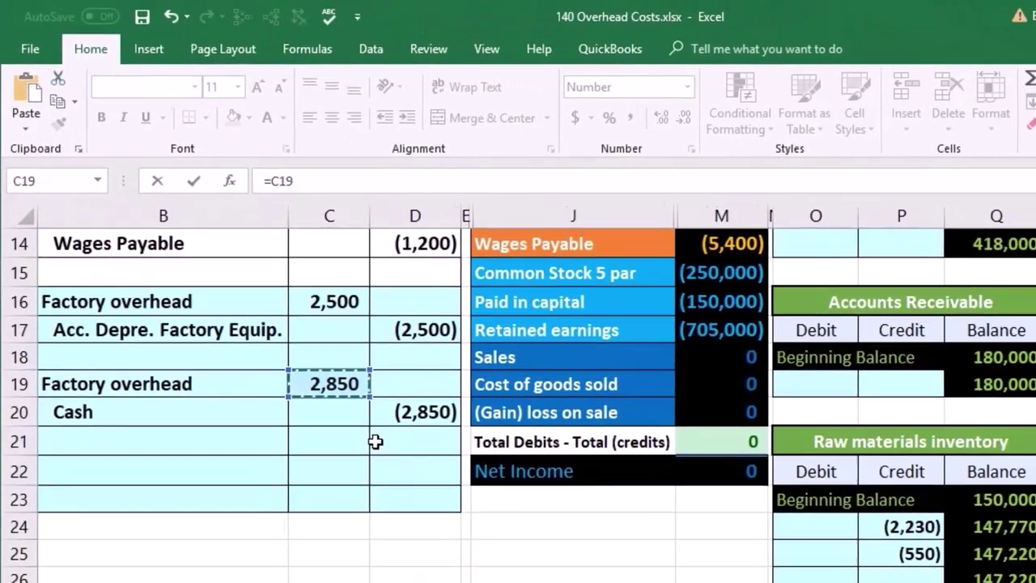
key("Return")
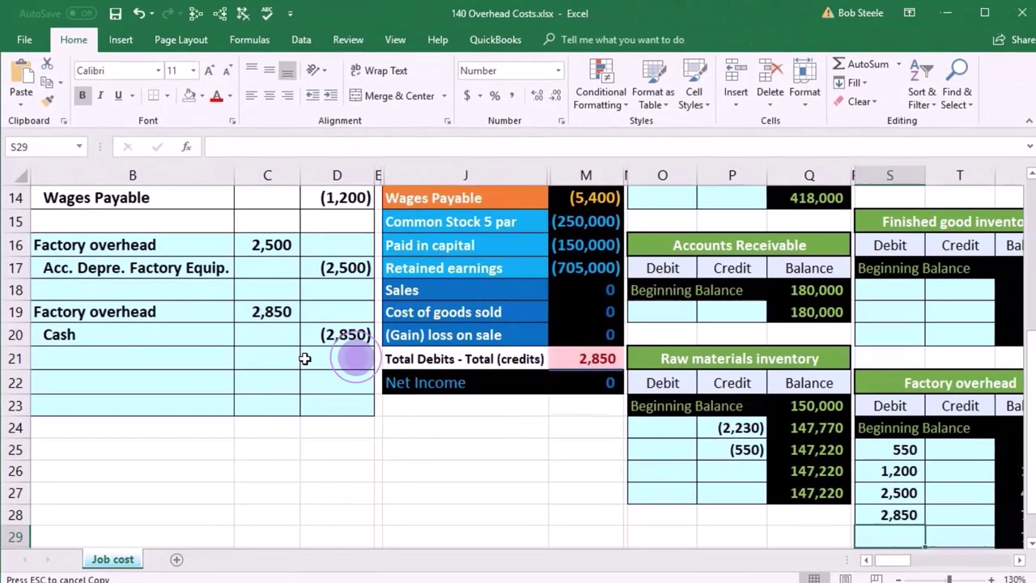
Trace the dependents of the Factory overhead ledger's ending balance in U31 and check the trial balance amounts in M11 and M21
key("Right")
key("Right")
left_click(826, 489)
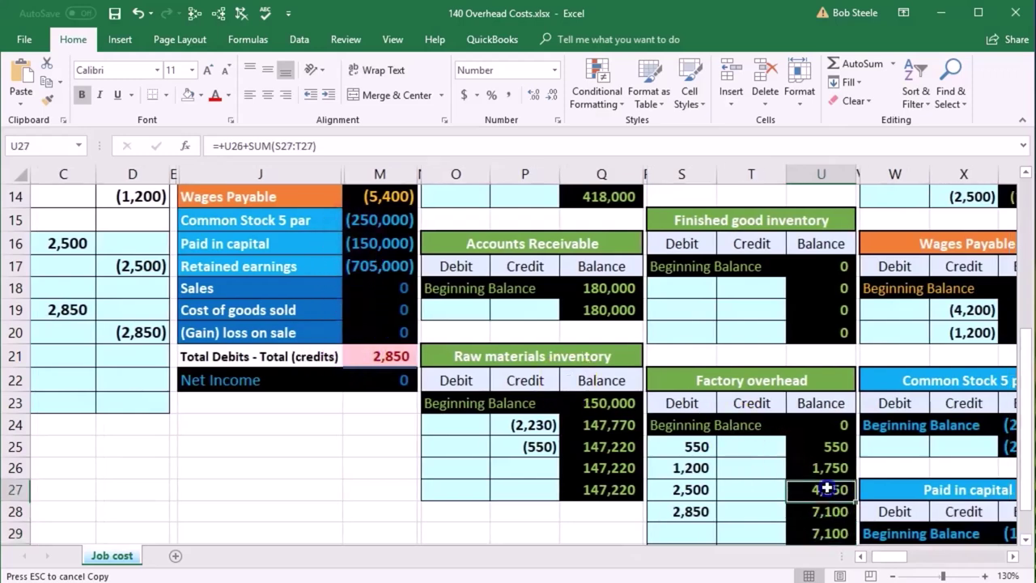
left_click(706, 514)
mouse_move(915, 437)
left_mouse_down()
mouse_move(838, 416)
mouse_move(728, 539)
mouse_move(799, 537)
left_mouse_up()
left_click(810, 522)
scroll(810, 522, "down", 1)
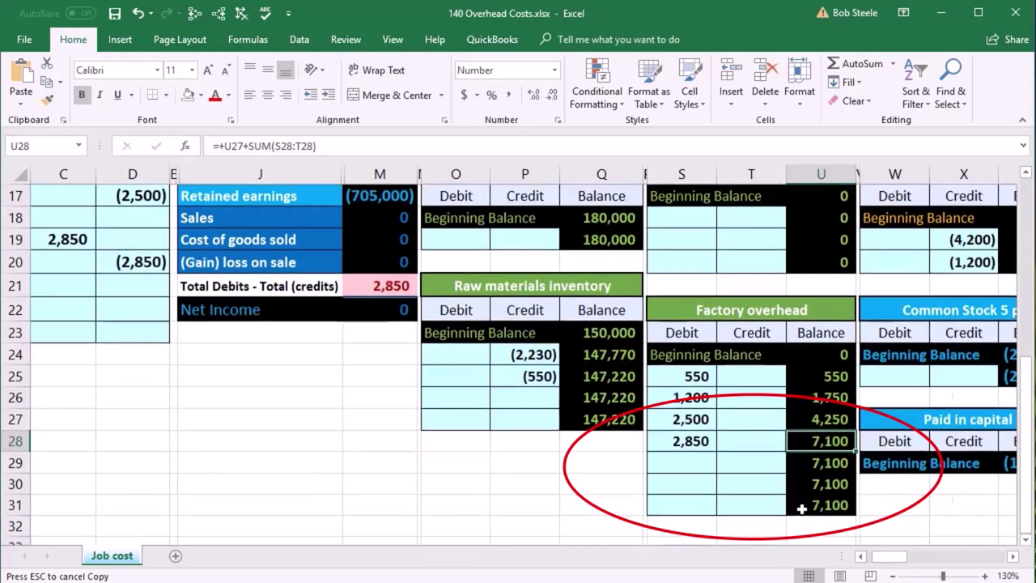
left_click(809, 502)
left_click(218, 13)
scroll(371, 297, "up", 3)
left_click(397, 263)
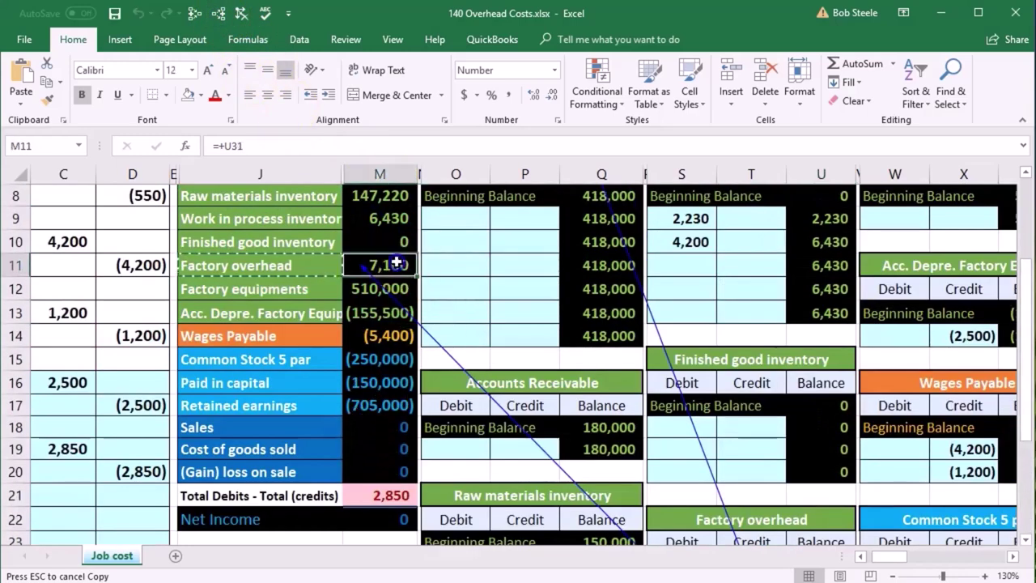
mouse_move(500, 255)
left_mouse_down()
mouse_move(493, 316)
mouse_move(425, 222)
left_mouse_up()
left_click(398, 493)
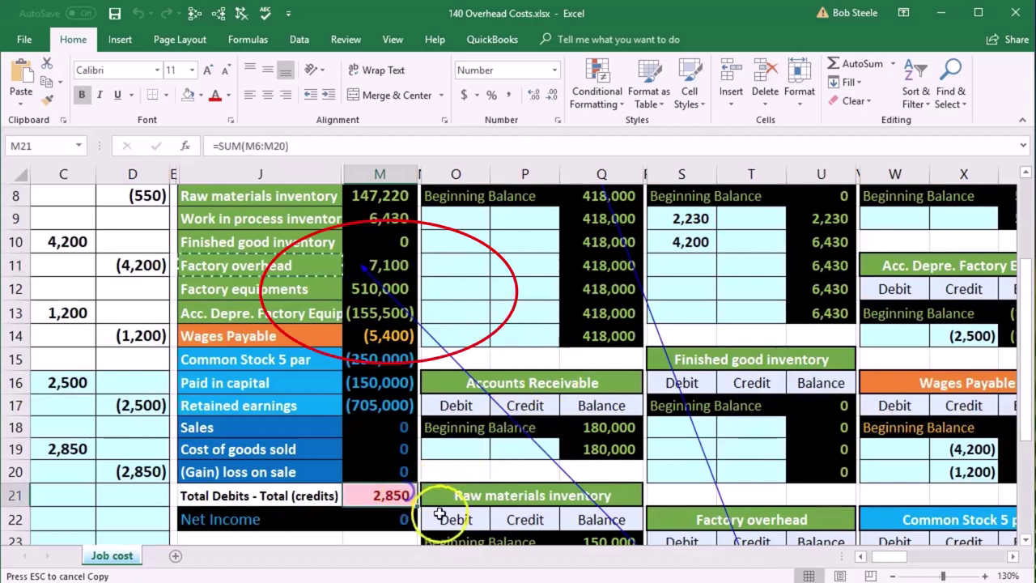
Post the cash credit to the Cash ledger by linking cell P9 to the journal entry with =D20
left_click(861, 556)
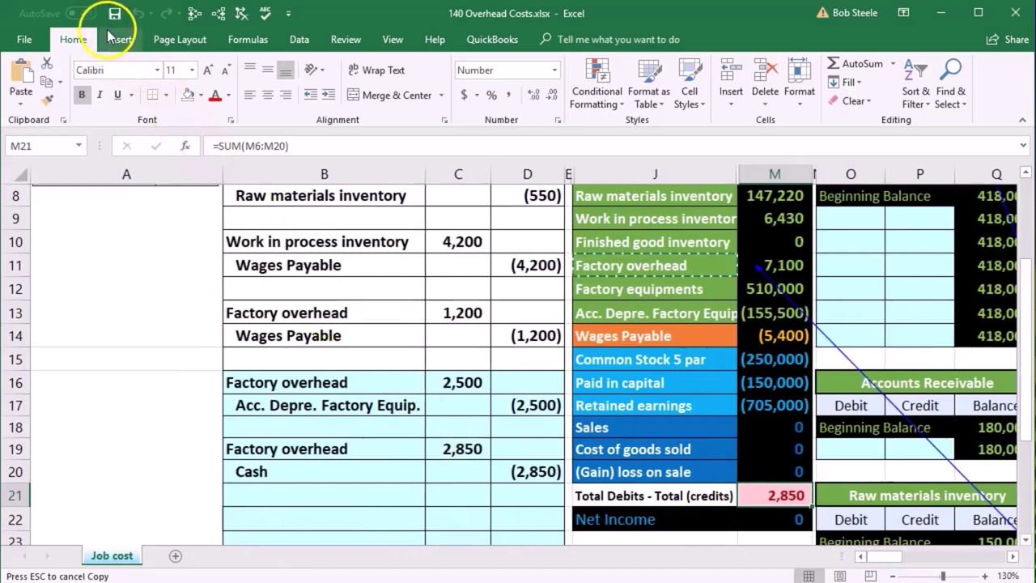
left_click_drag(350, 463, 509, 477)
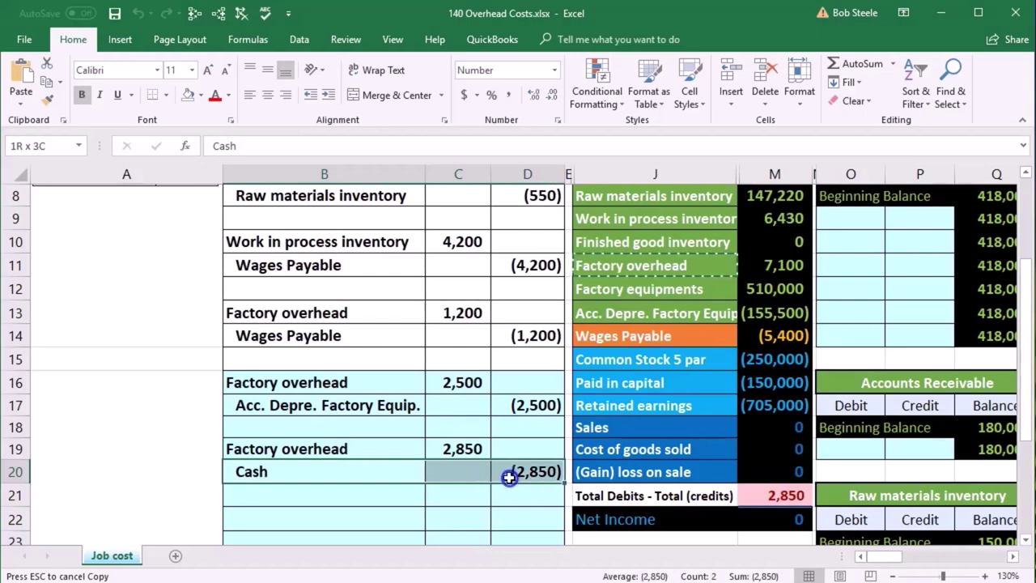
left_click(1013, 556)
scroll(867, 513, "up", 1)
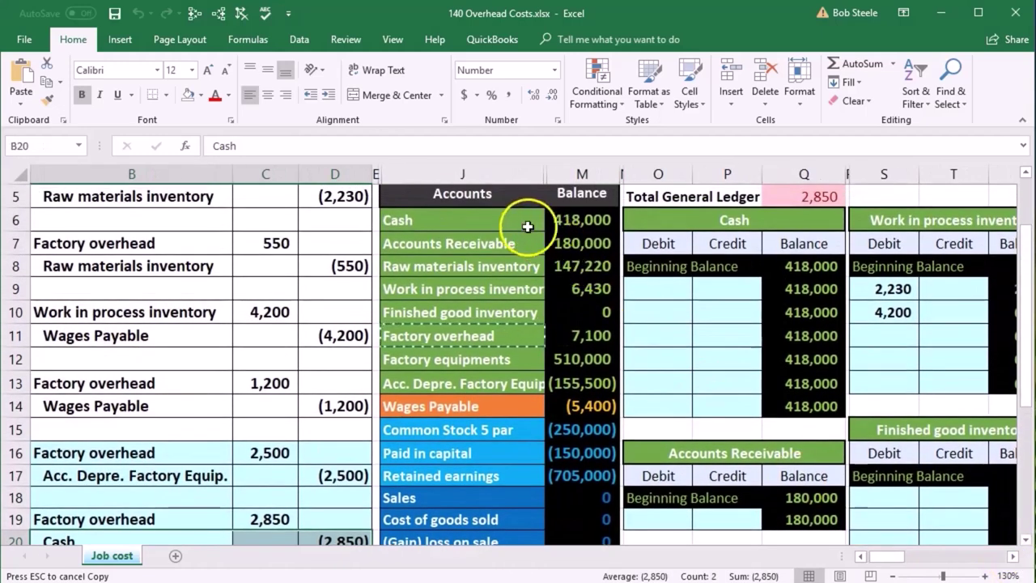
left_click_drag(527, 226, 608, 221)
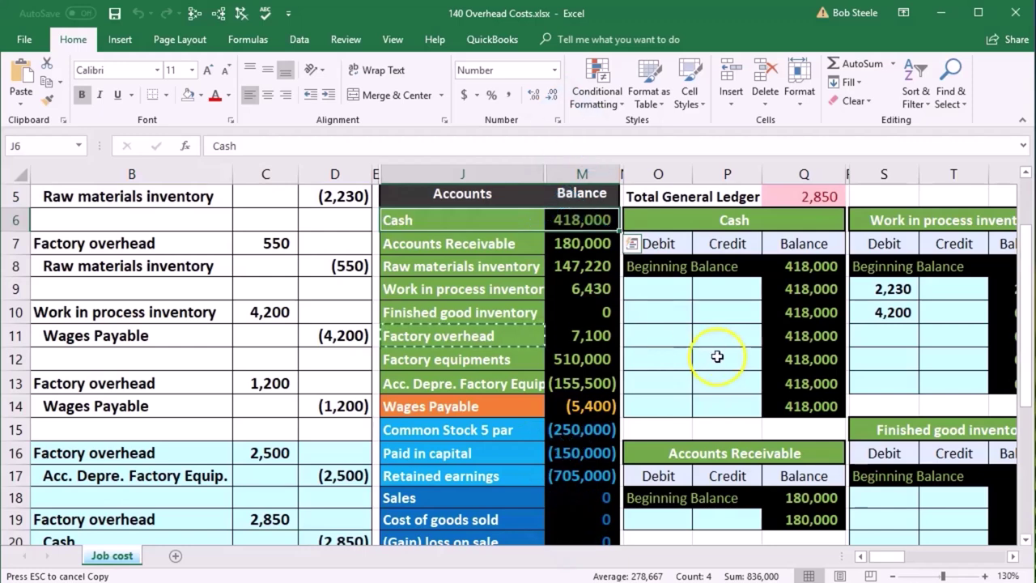
left_click(729, 289)
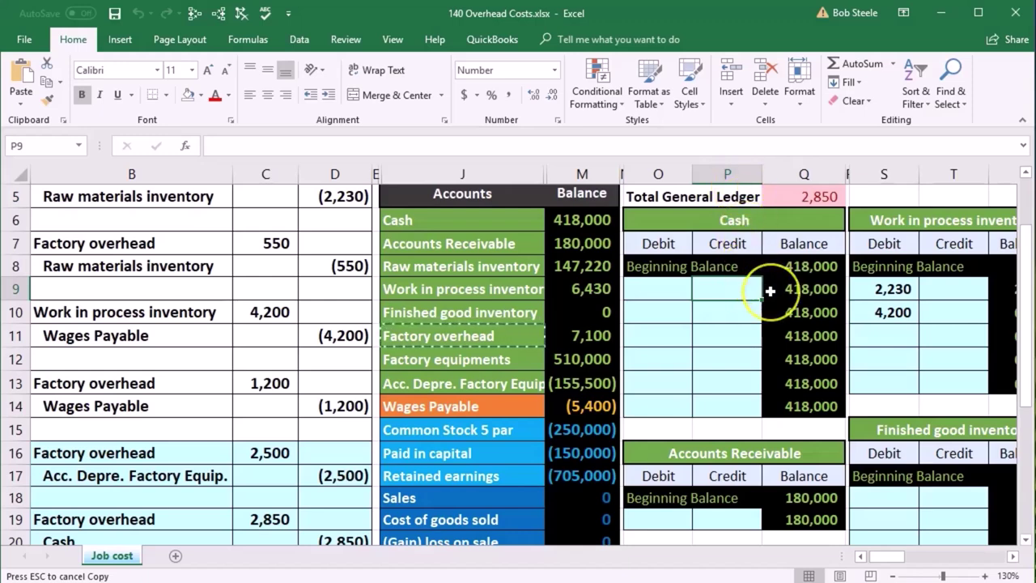
type("=")
scroll(774, 283, "down", 1)
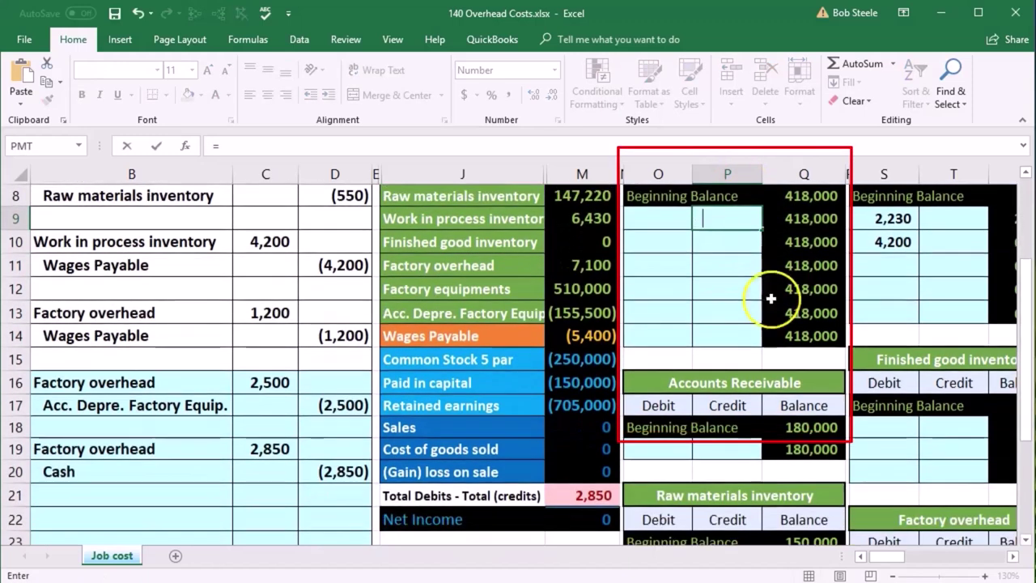
left_click(334, 472)
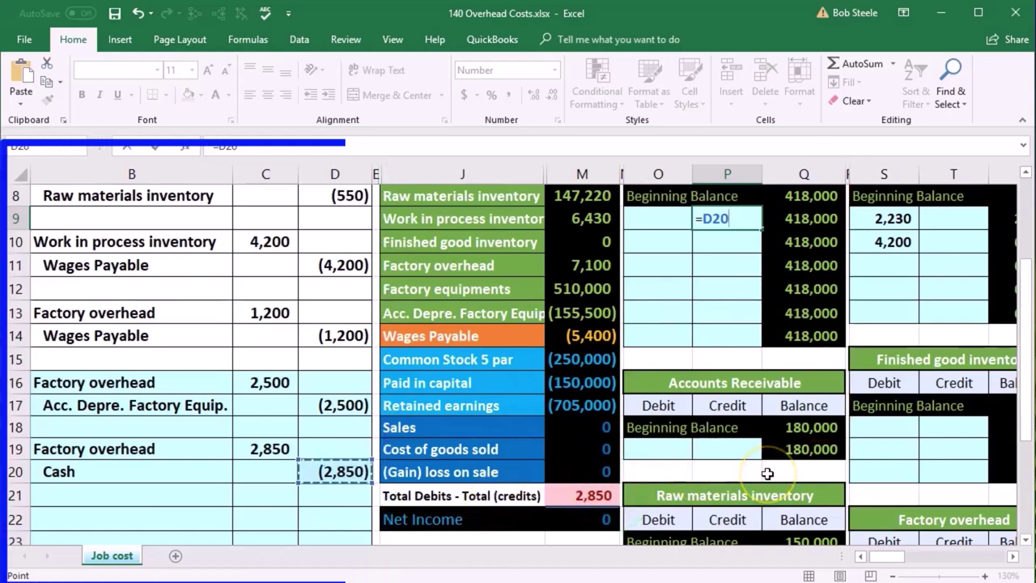
key("Return")
Trace the dependents of the Cash ledger's ending balance in Q14 and check the trial balance total in M21
scroll(768, 473, "up", 1)
left_click(801, 269)
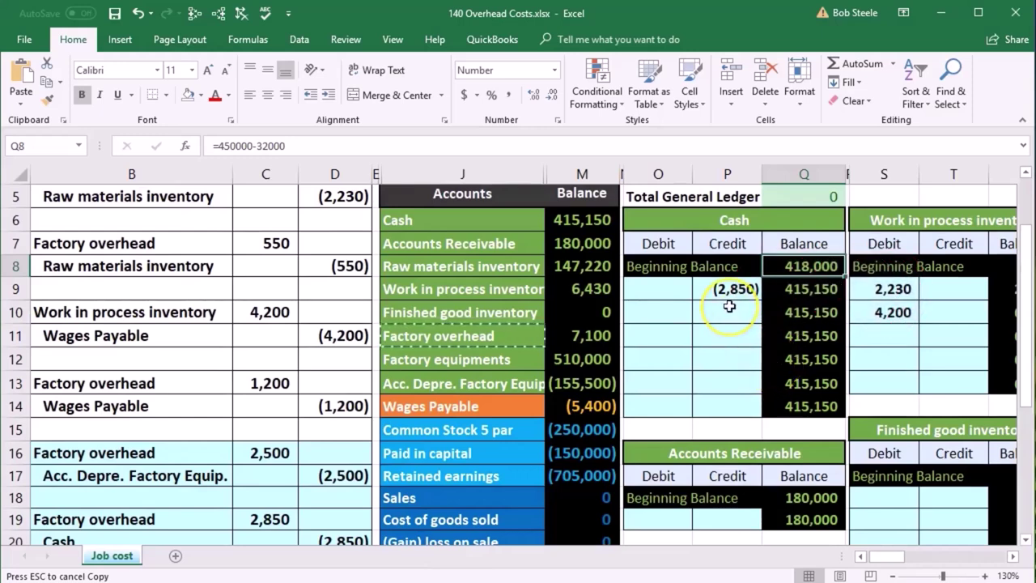
left_click(786, 289)
left_click(801, 312)
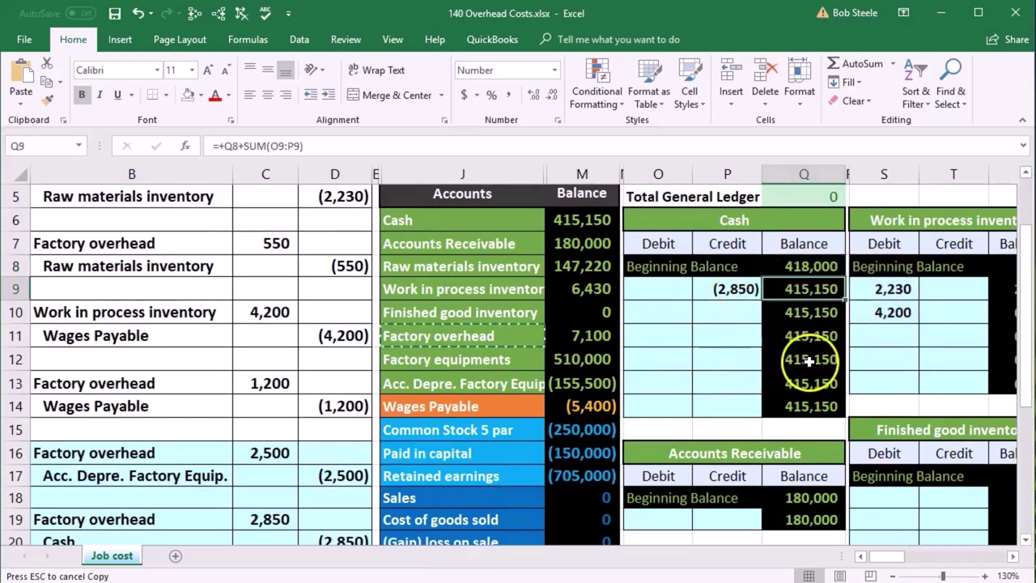
left_click(808, 402)
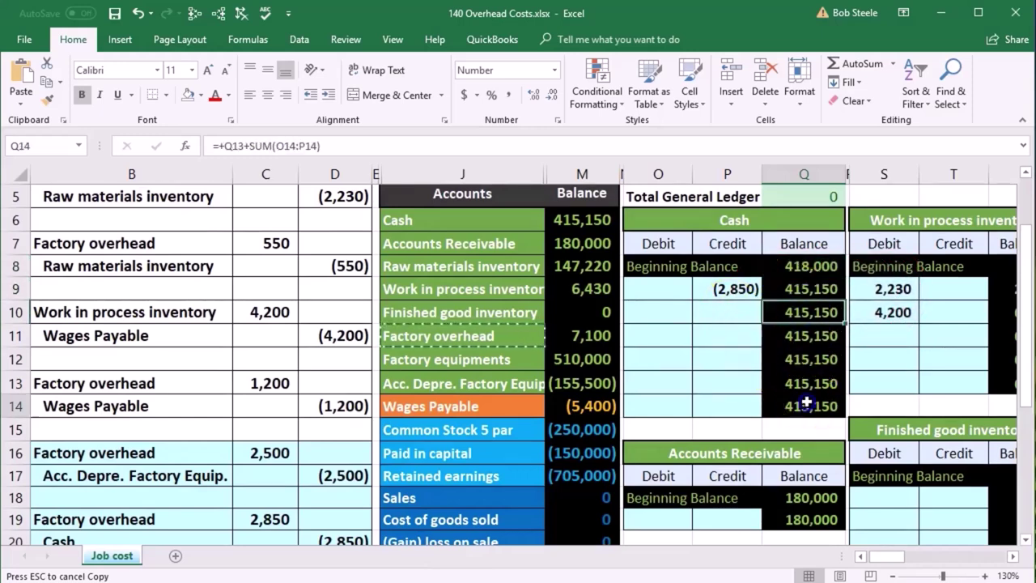
left_click(218, 13)
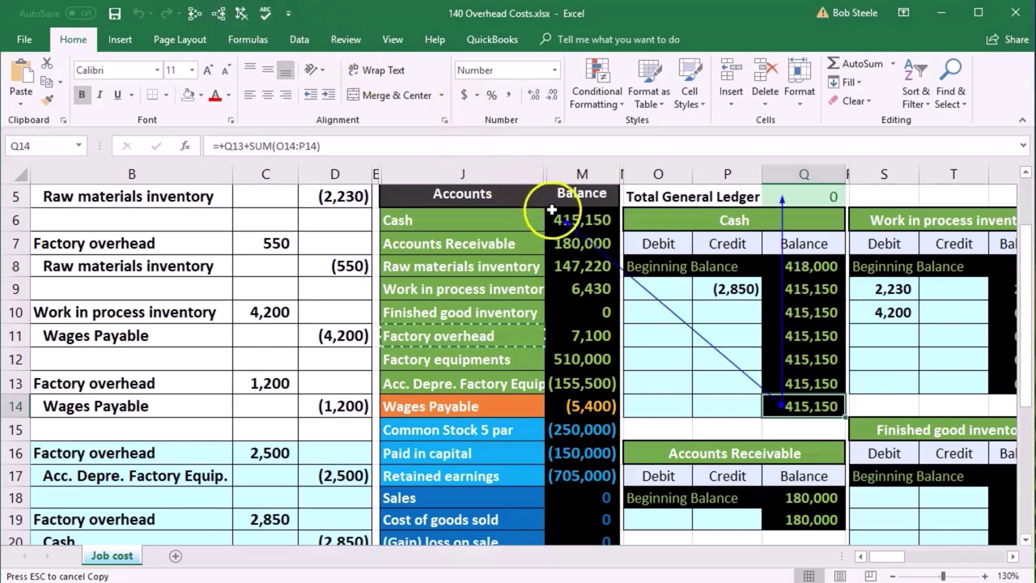
scroll(552, 272, "down", 2)
left_click(580, 427)
key("alt+equal")
key("Return")
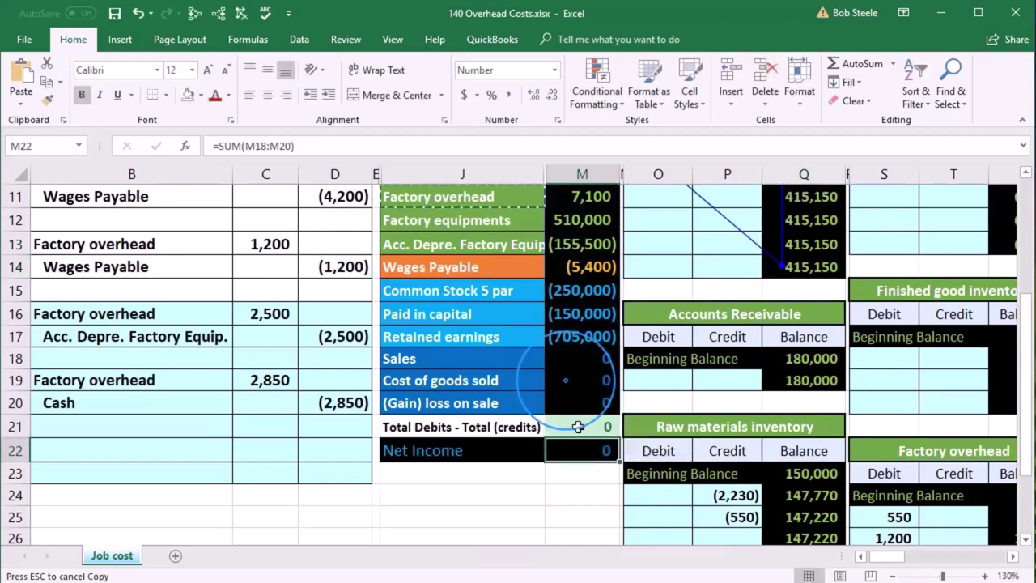
Examine the Net Income formula in M22 and review the overhead cost data, journal entries and trial balance accounts
double_click(574, 442)
key("Return")
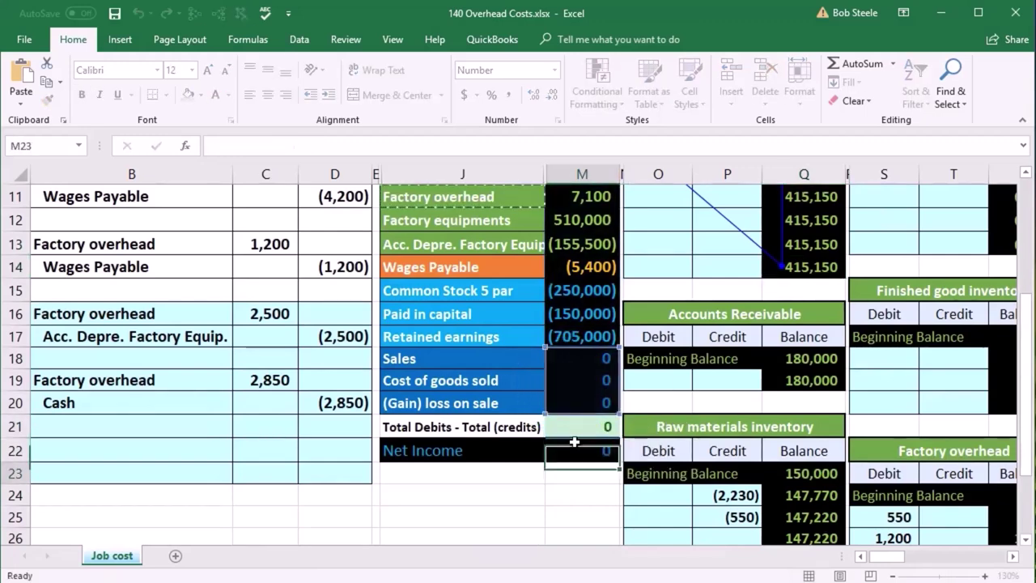
left_click(861, 557)
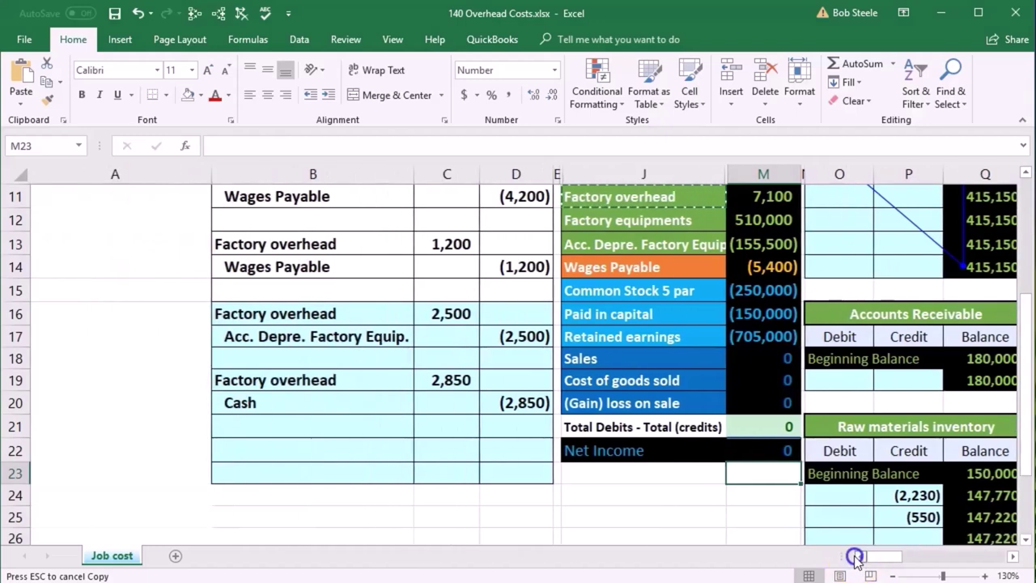
scroll(405, 486, "up", 2)
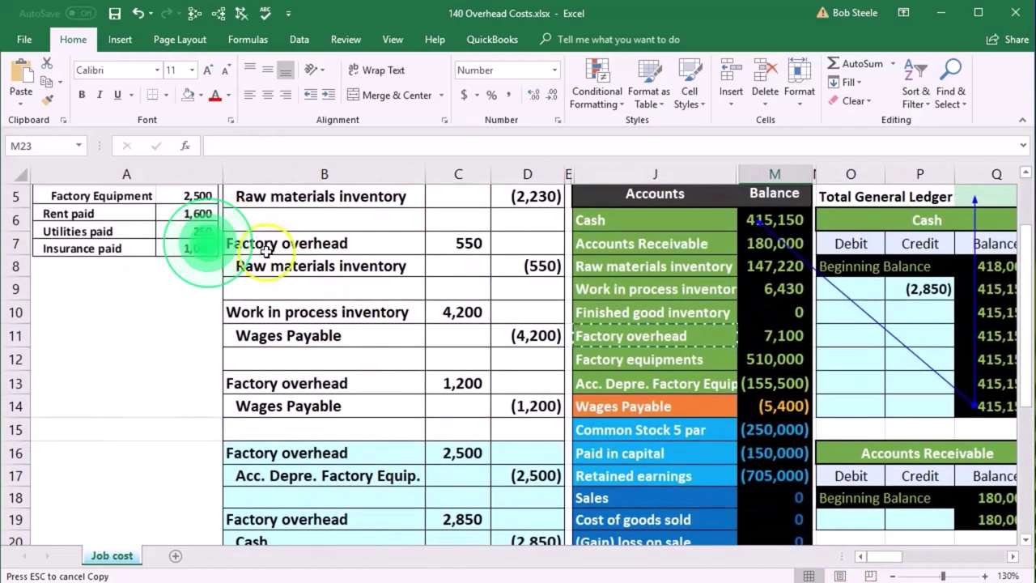
scroll(291, 275, "down", 1)
scroll(292, 275, "down", 1)
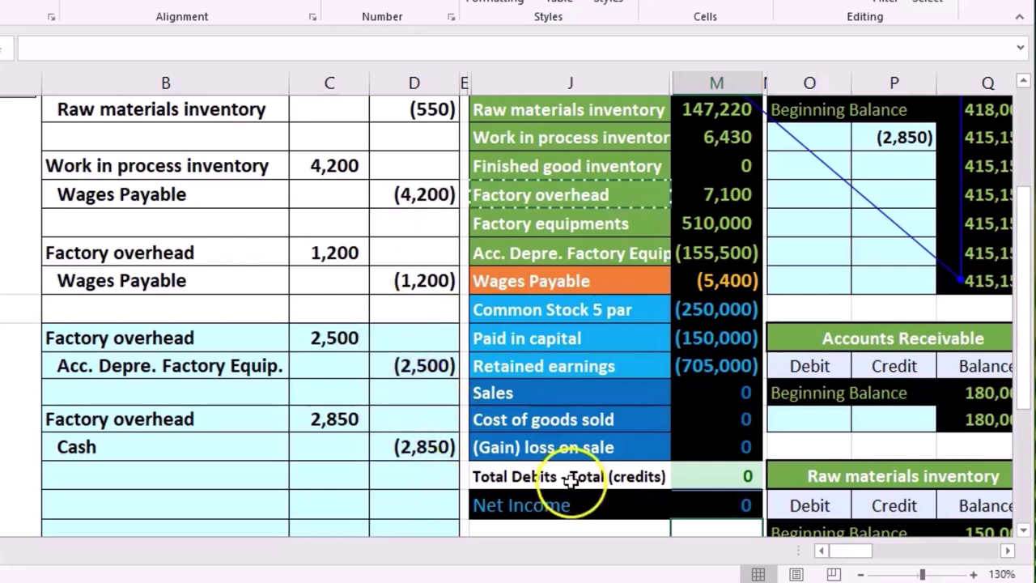
View the Job Cost Record and select Job B15's factory overhead cell AH10
scroll(506, 307, "right", 10)
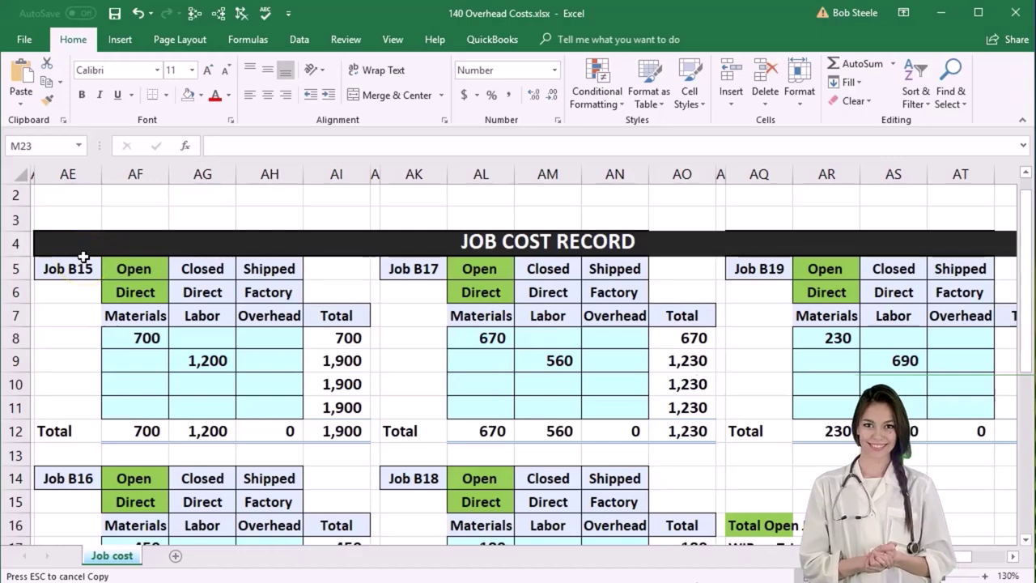
left_click(260, 382)
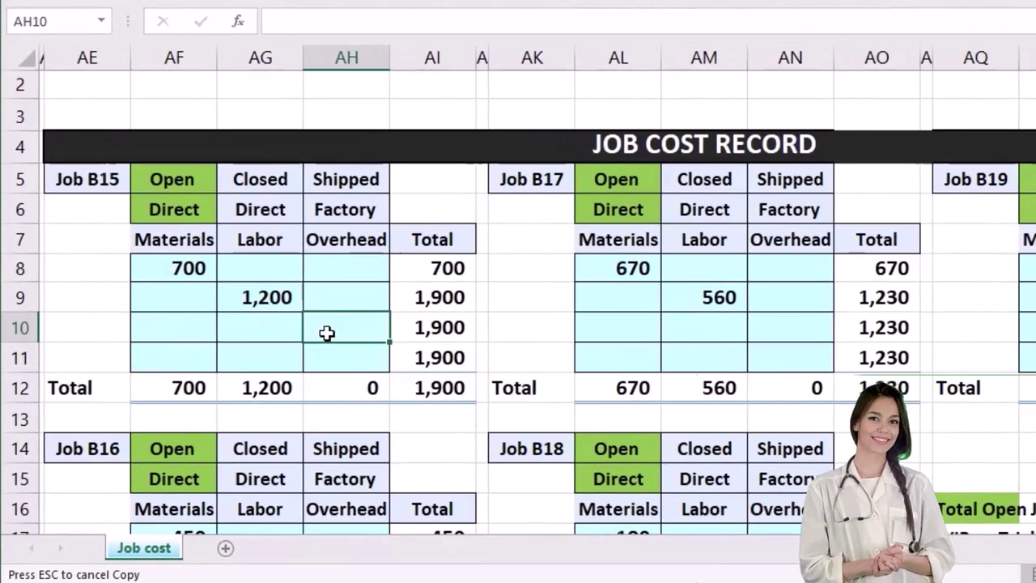